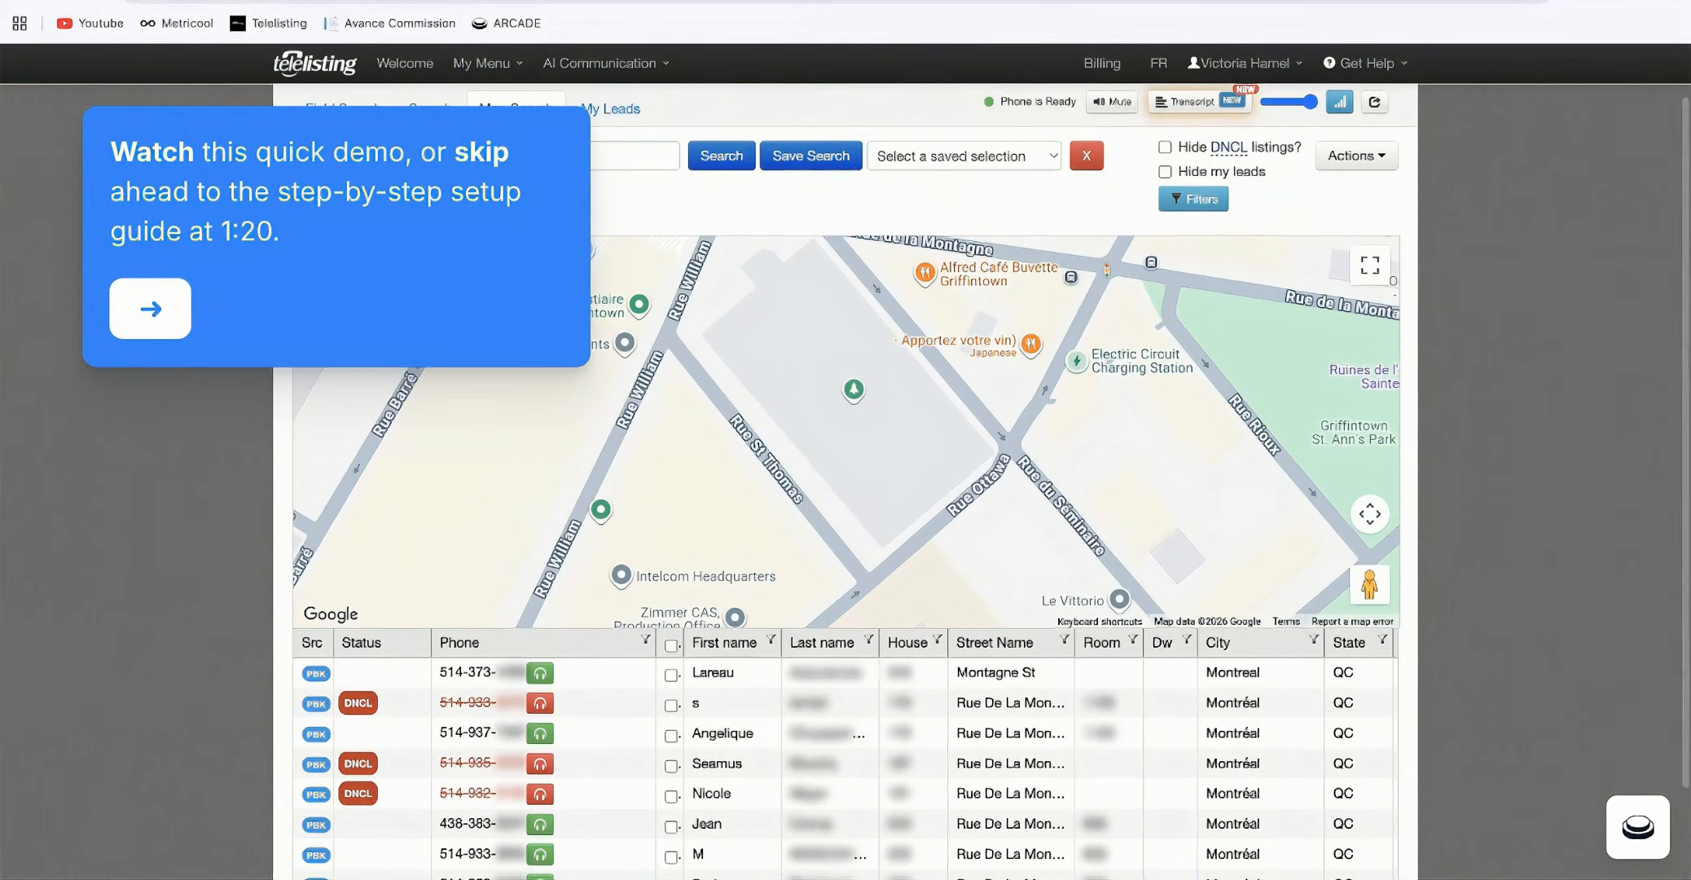
- Hide the DNCL listings from the phonebook's map search results and look through the remaining contacts
click(1165, 147)
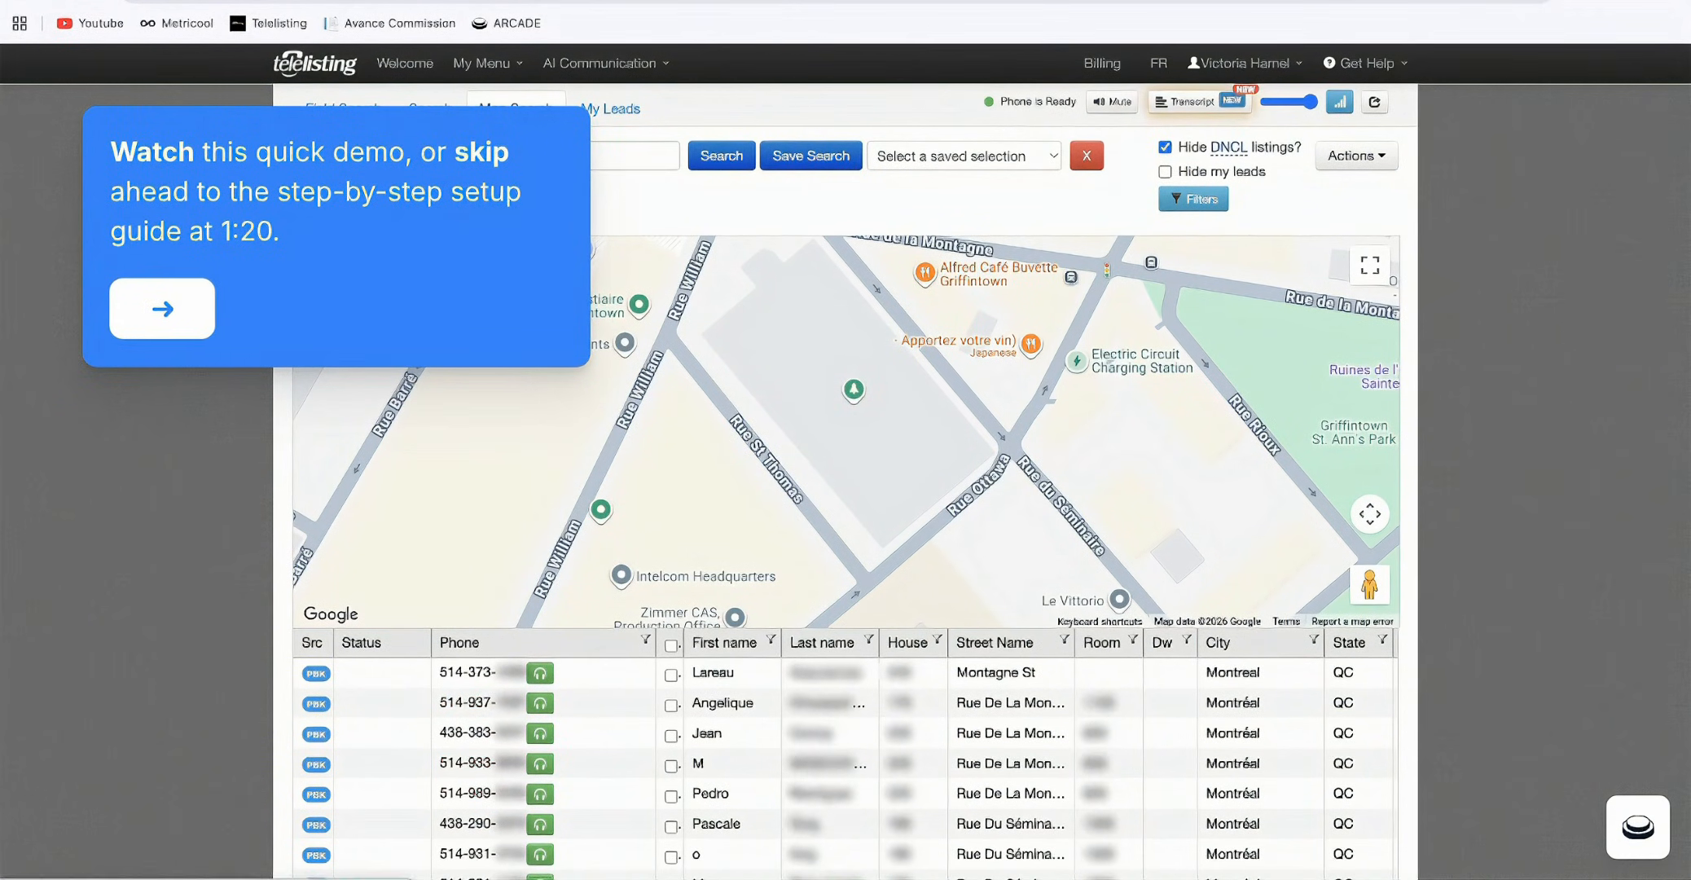
scroll(848, 481, down, 2)
scroll(848, 481, up, 2)
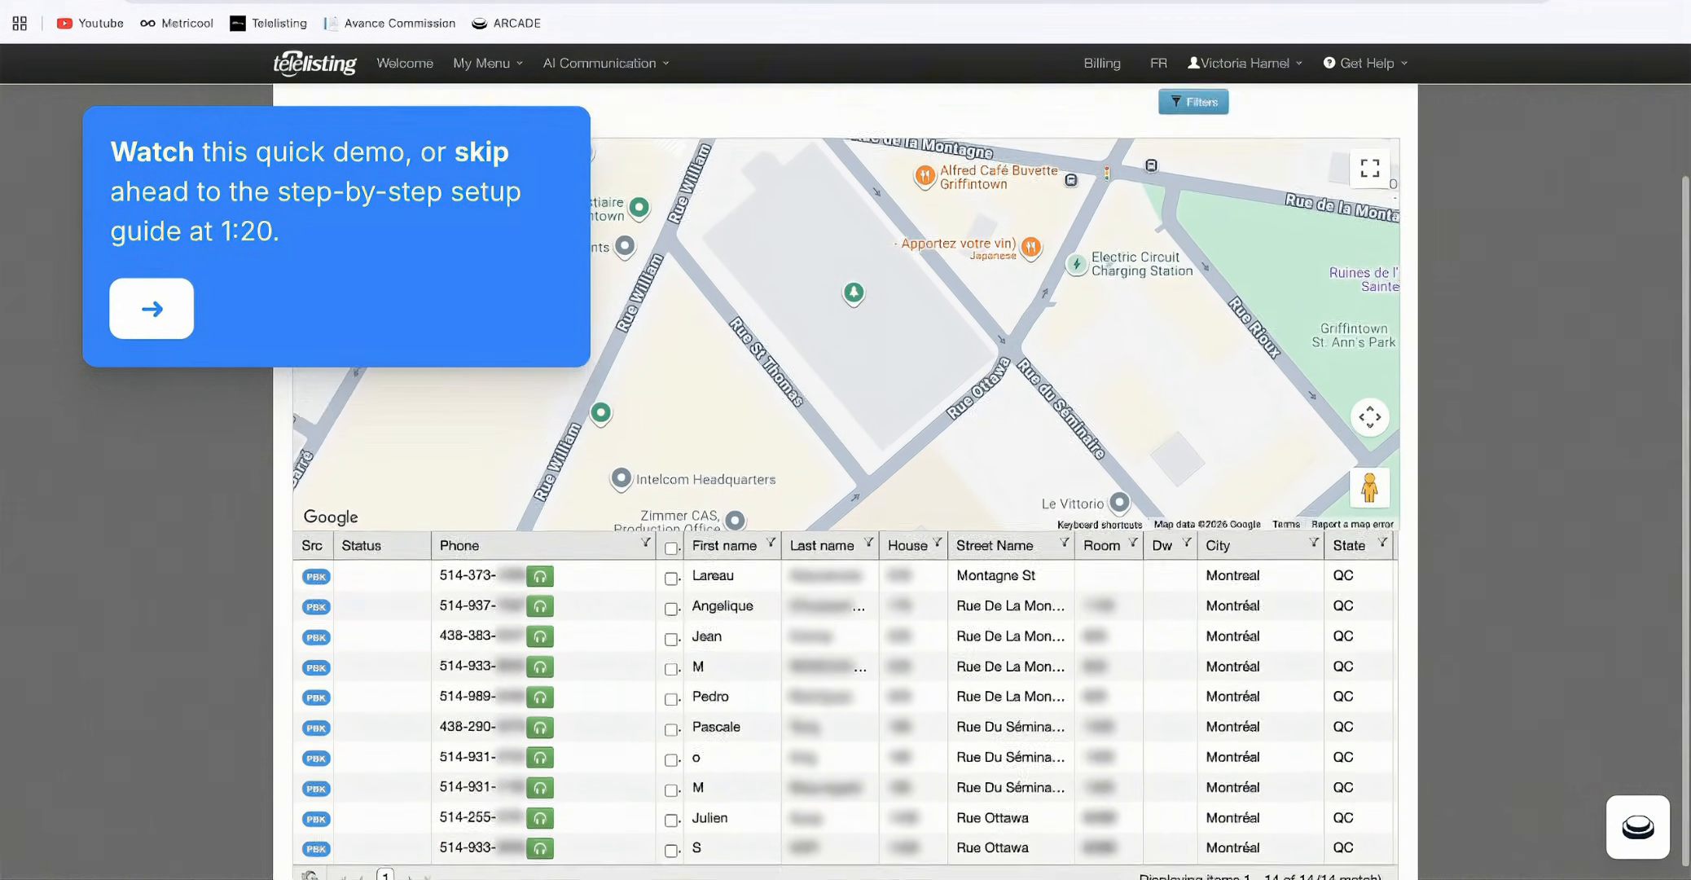
- Send the search contacts to a new English Auto Dialer campaign labelled "Open House Montreal listing", excluding recent contacts from the last 30 days
click(630, 386)
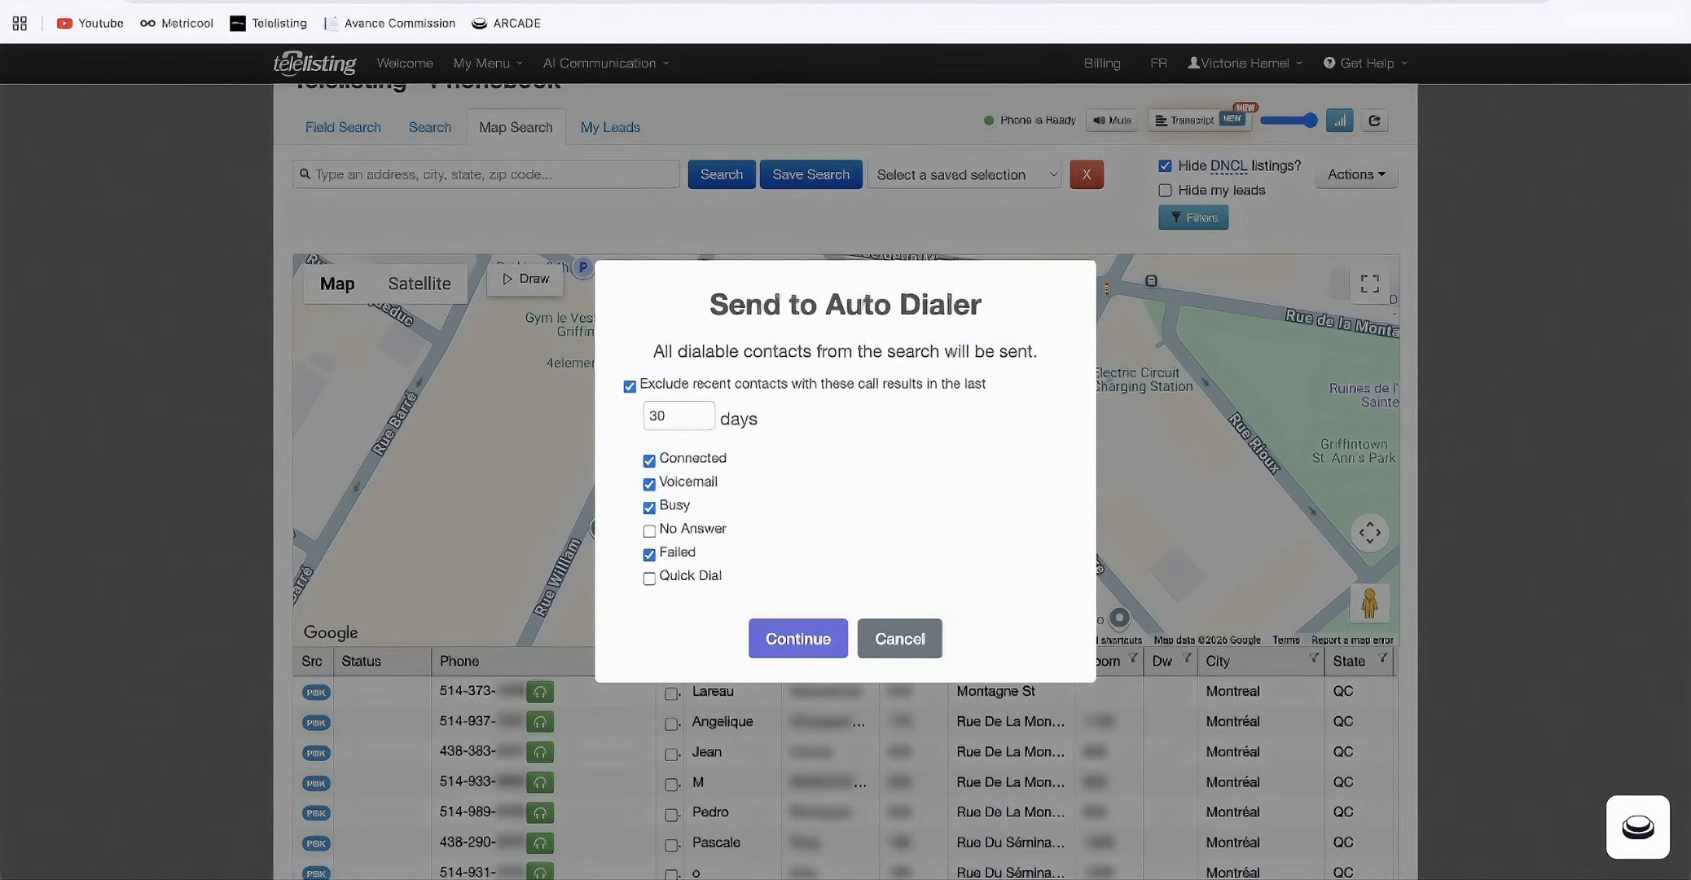
click(798, 638)
click(736, 263)
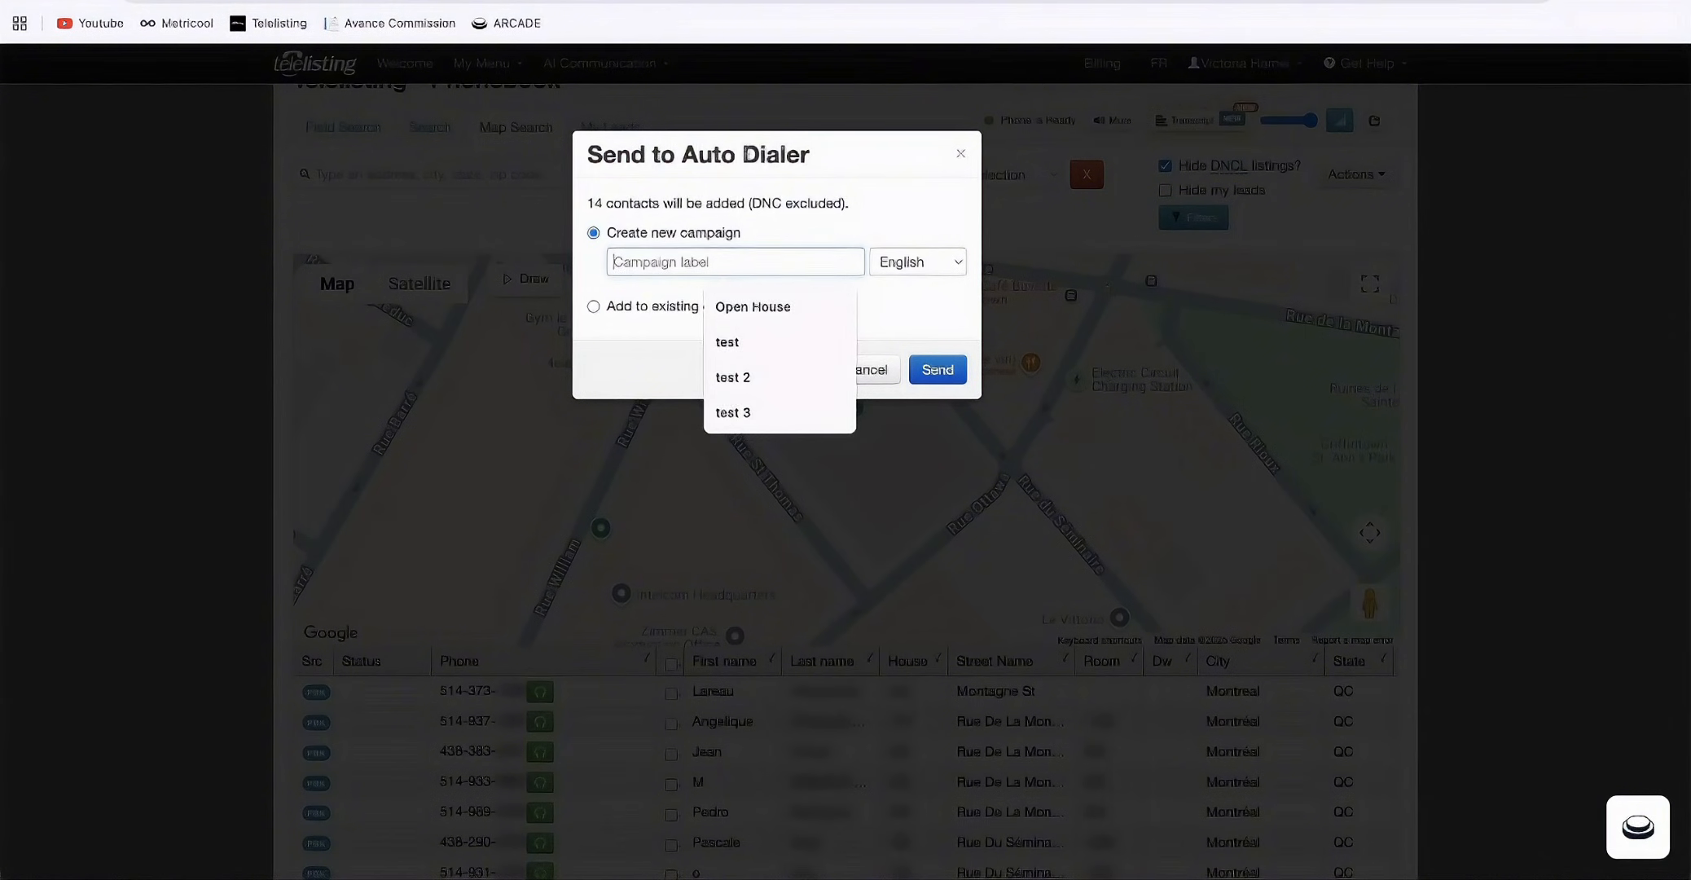
text(Open Housed Montreal listing)
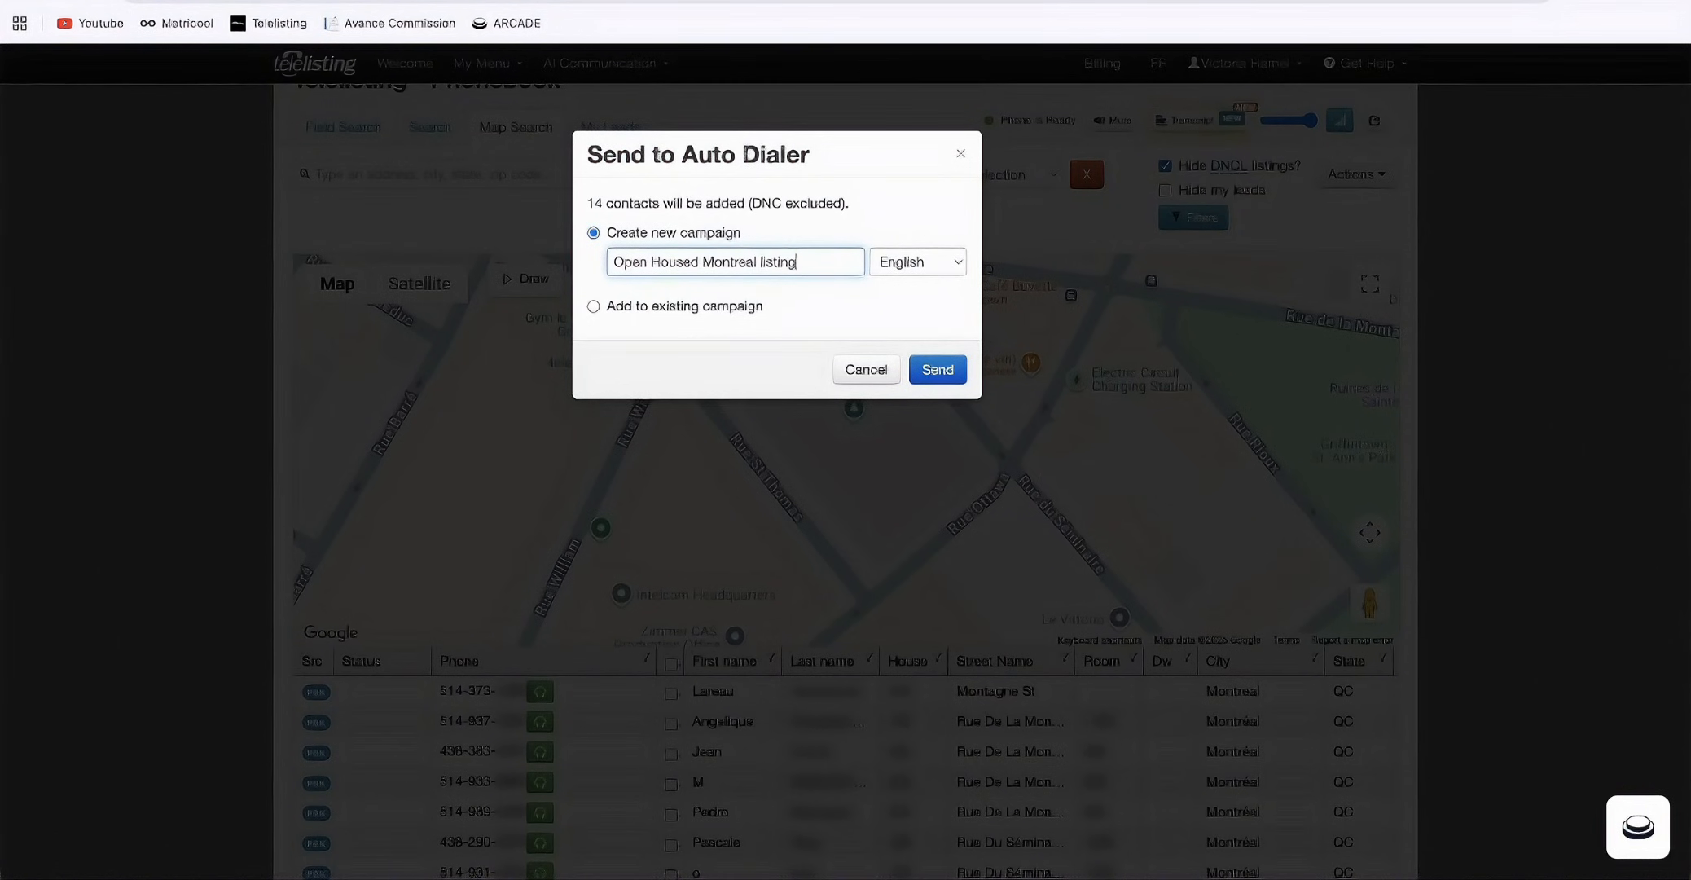
click(702, 262)
key(BackSpace)
key(BackSpace)
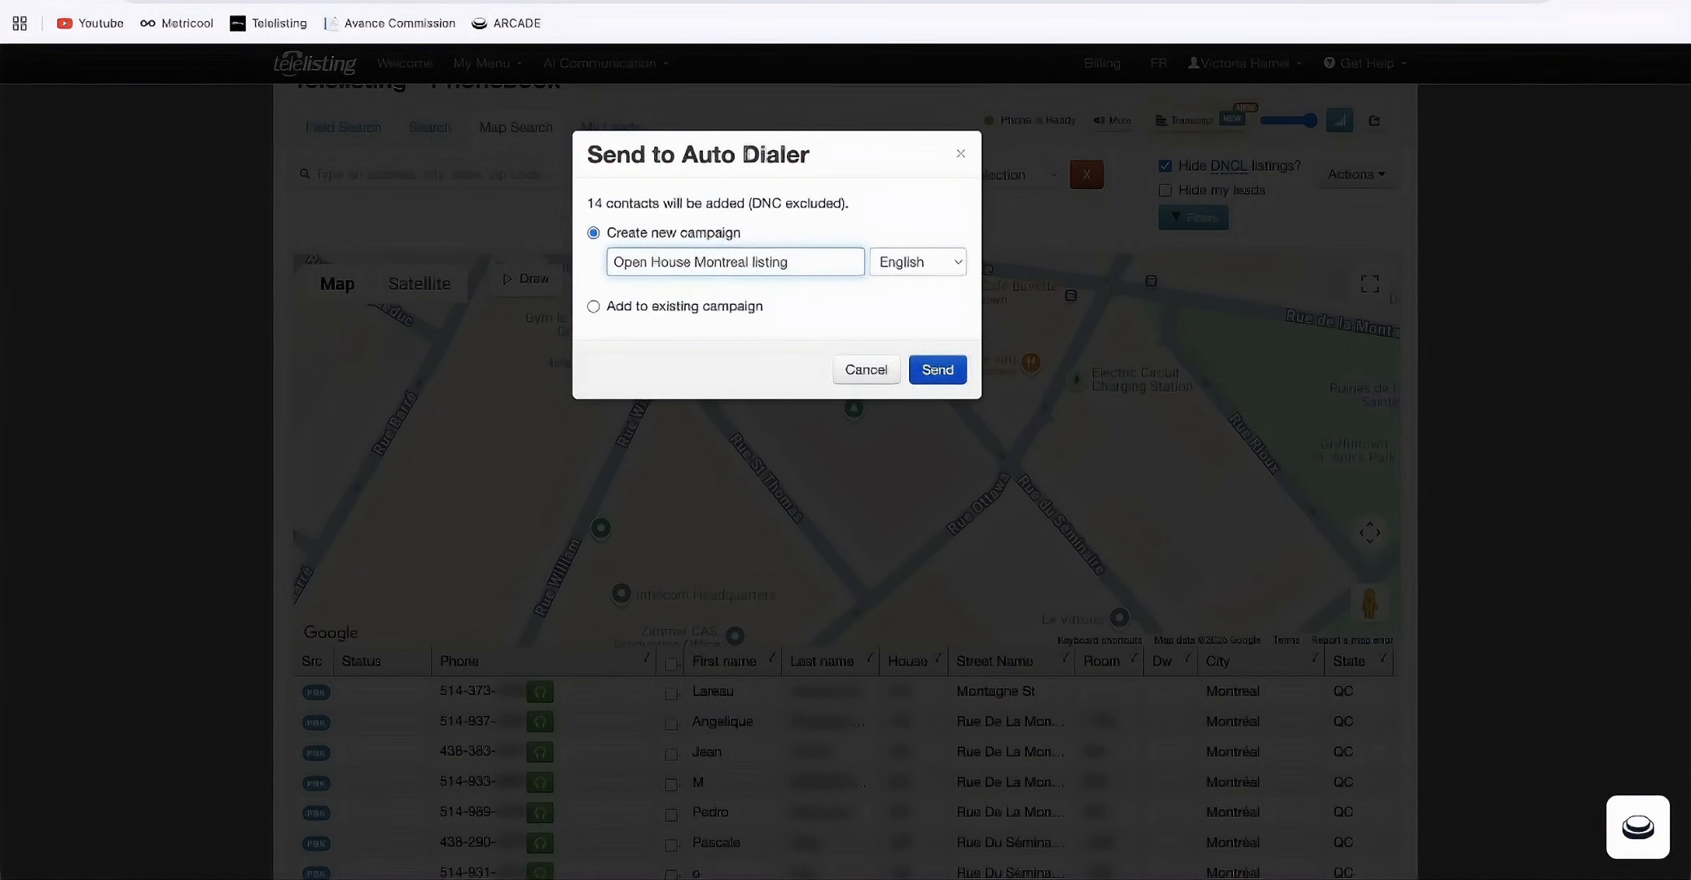
click(937, 370)
click(788, 578)
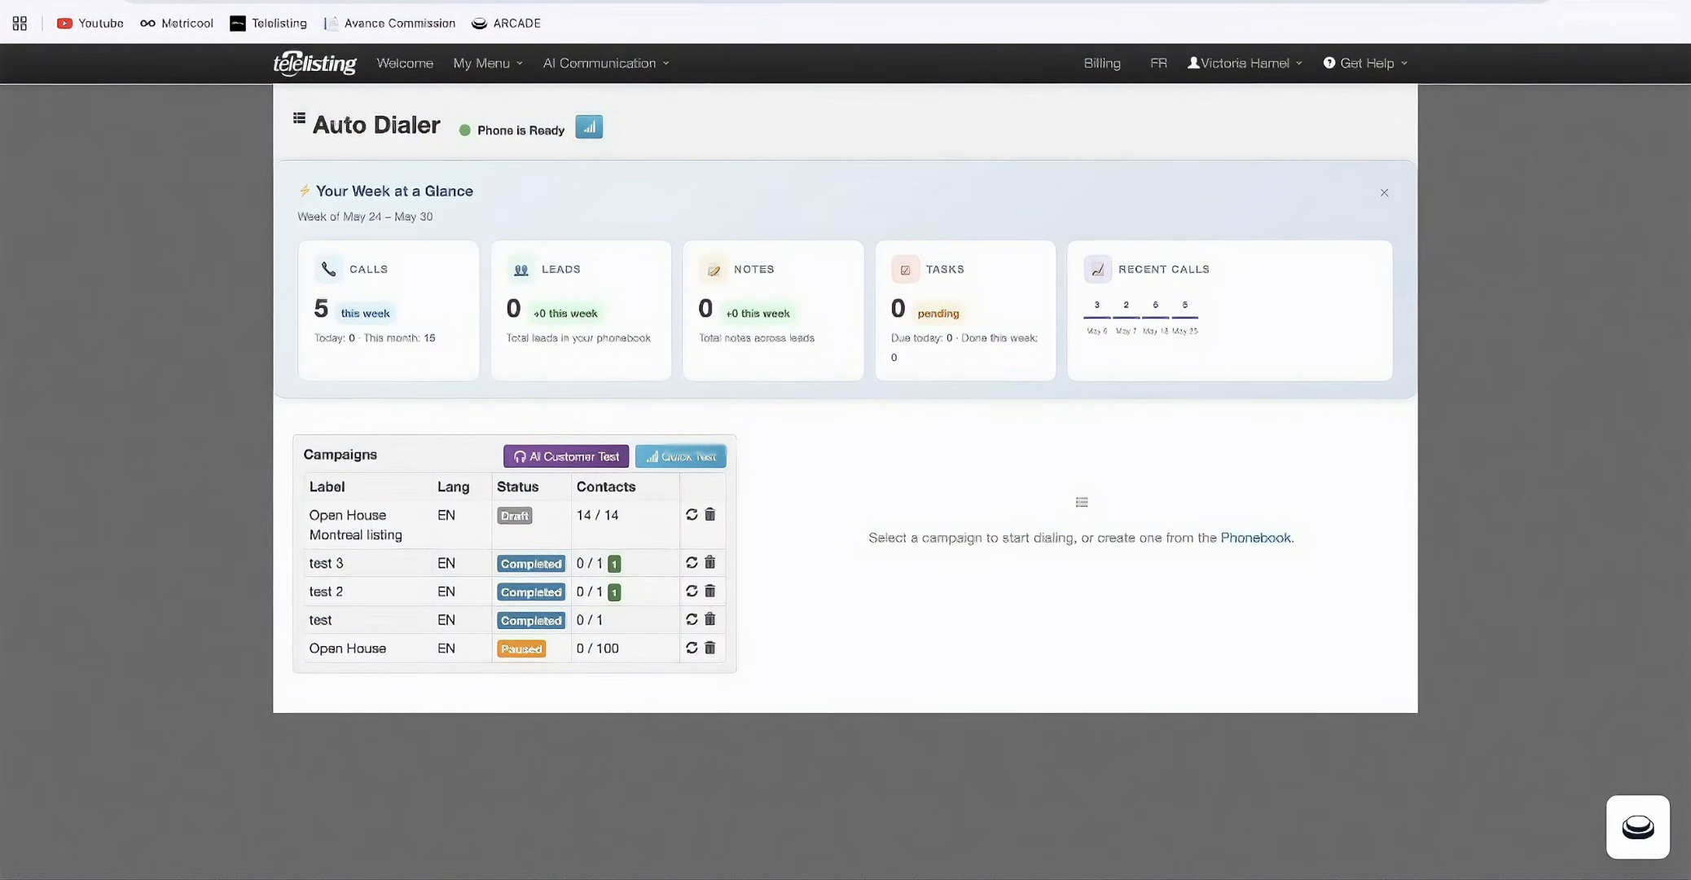
- Set the Open House Montreal listing campaign to VM Français, No Retry, 3 max rings, with transcript and beep on, and start dialing
scroll(846, 481, down, 2)
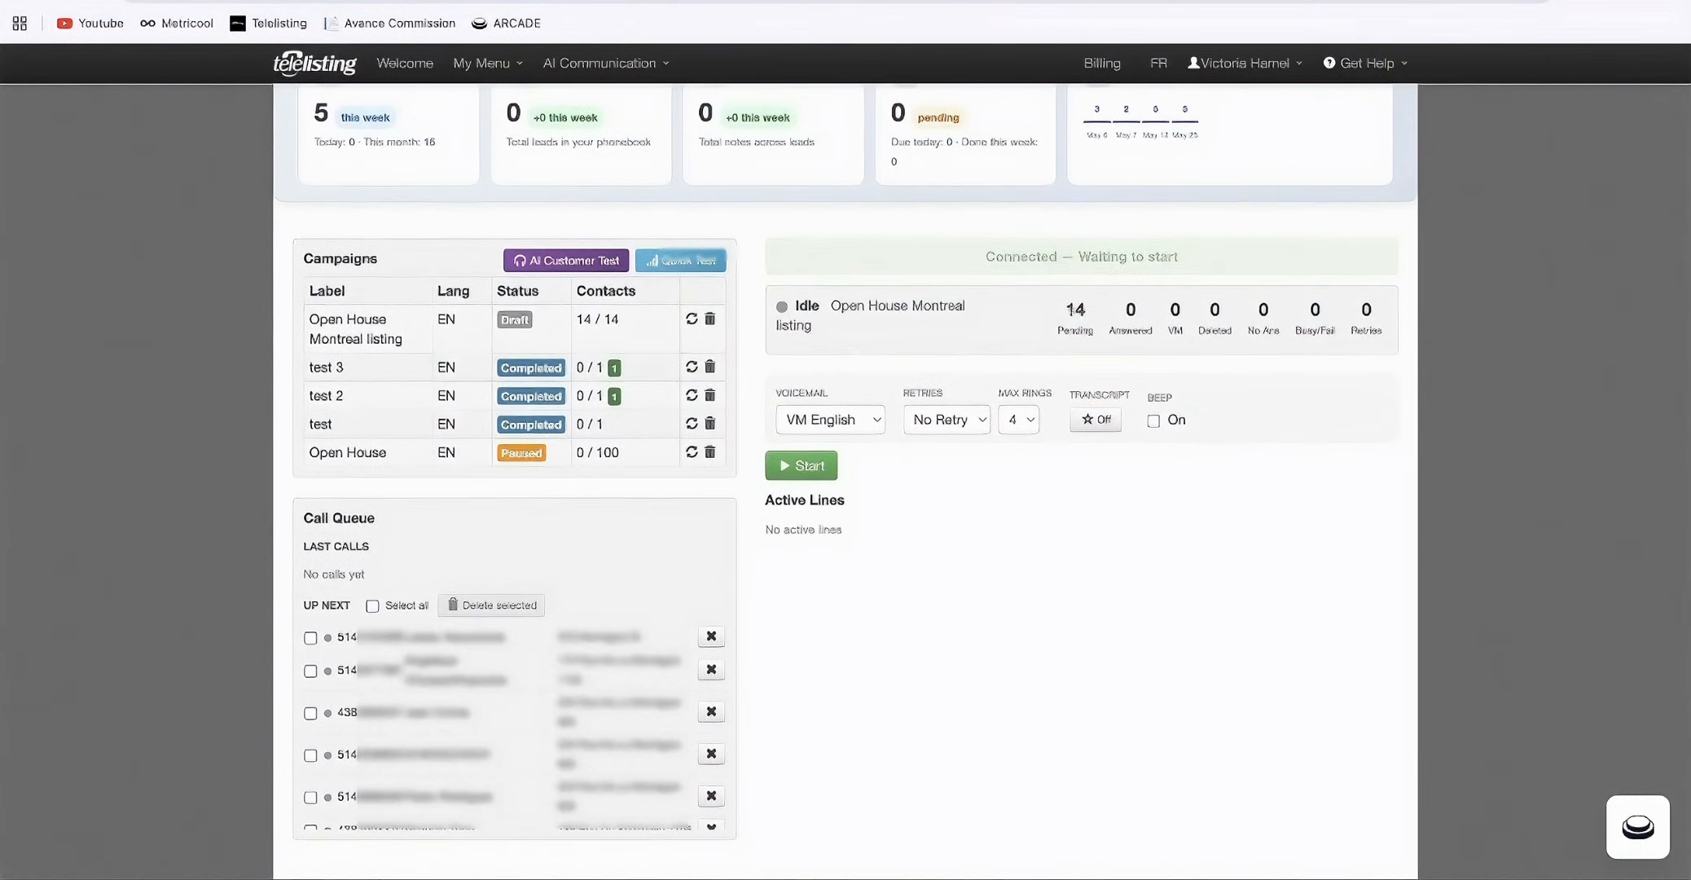
click(831, 419)
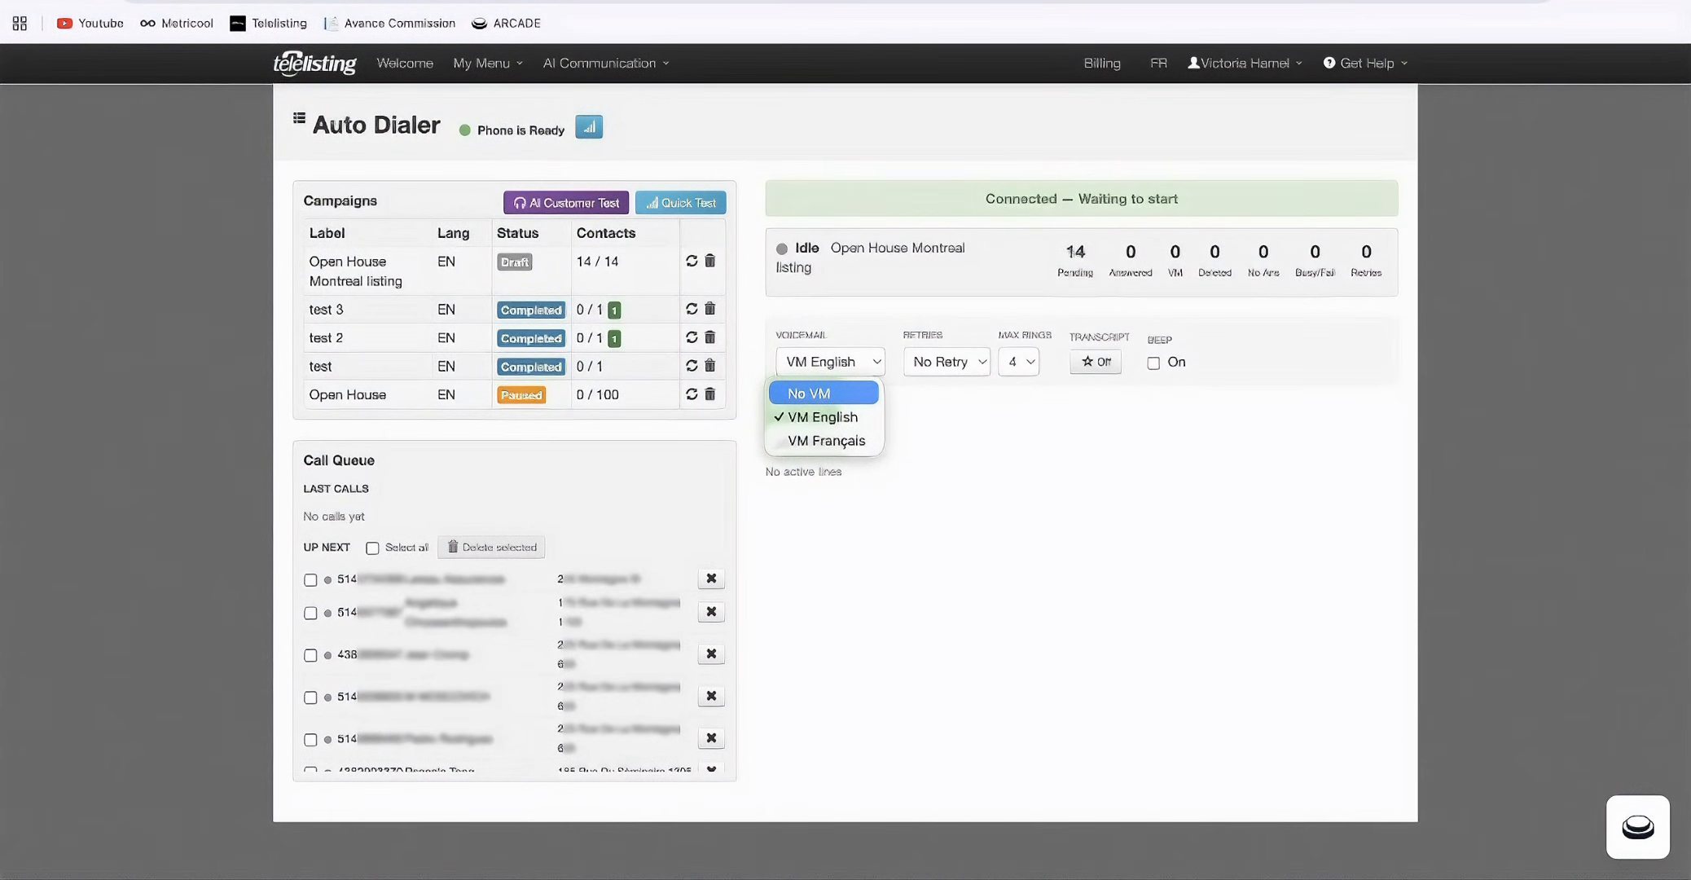
click(826, 441)
click(946, 362)
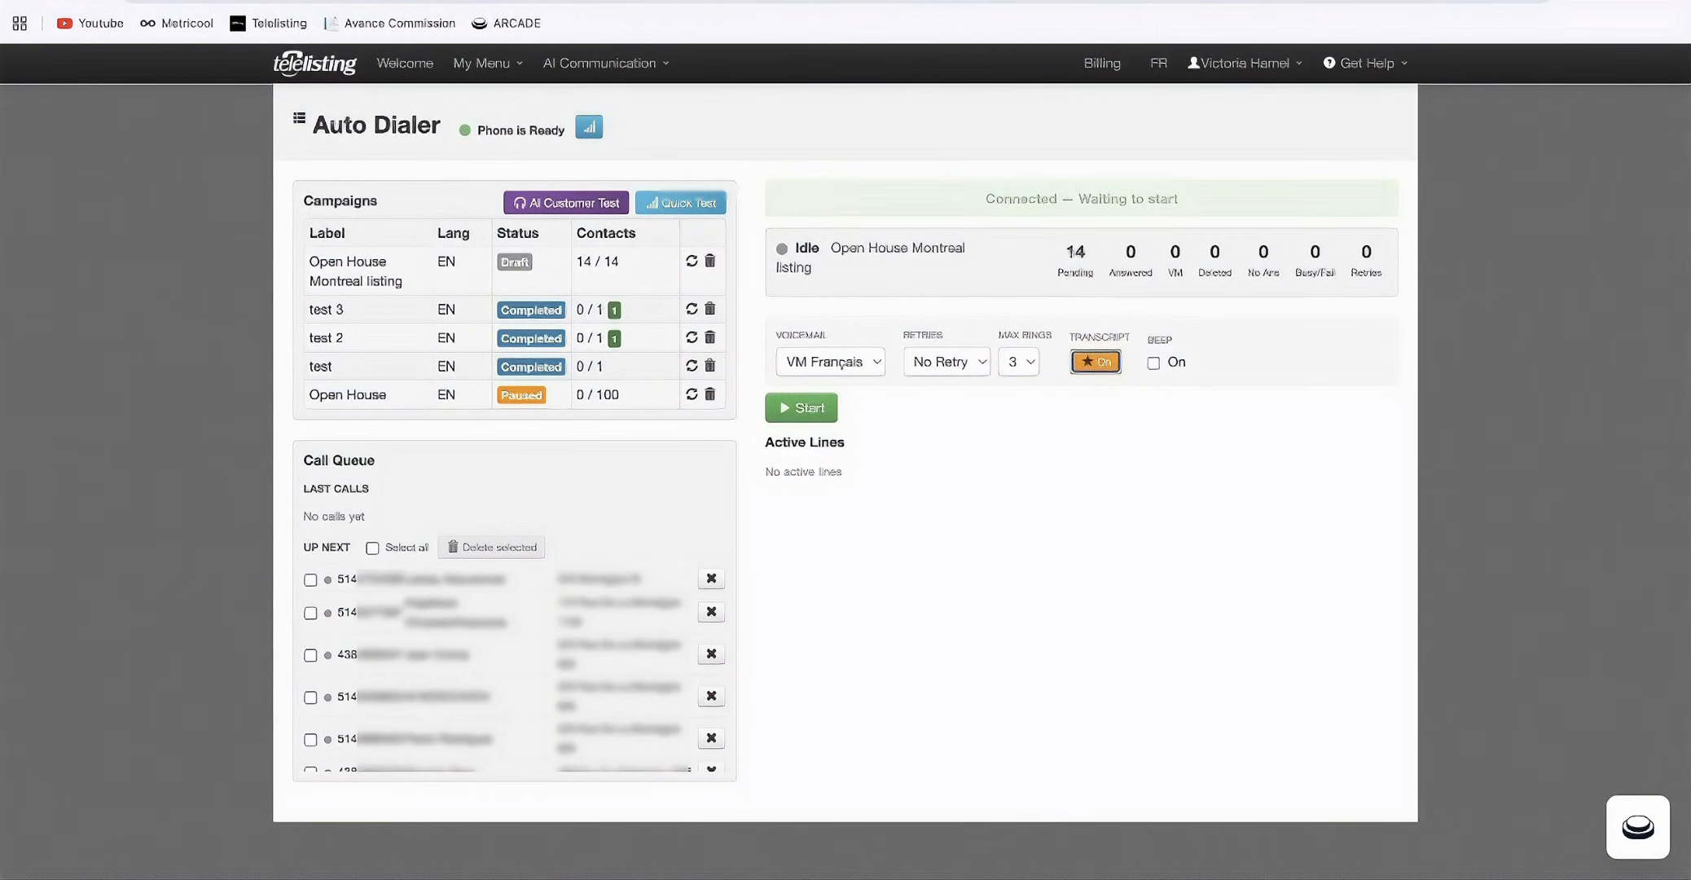
click(802, 408)
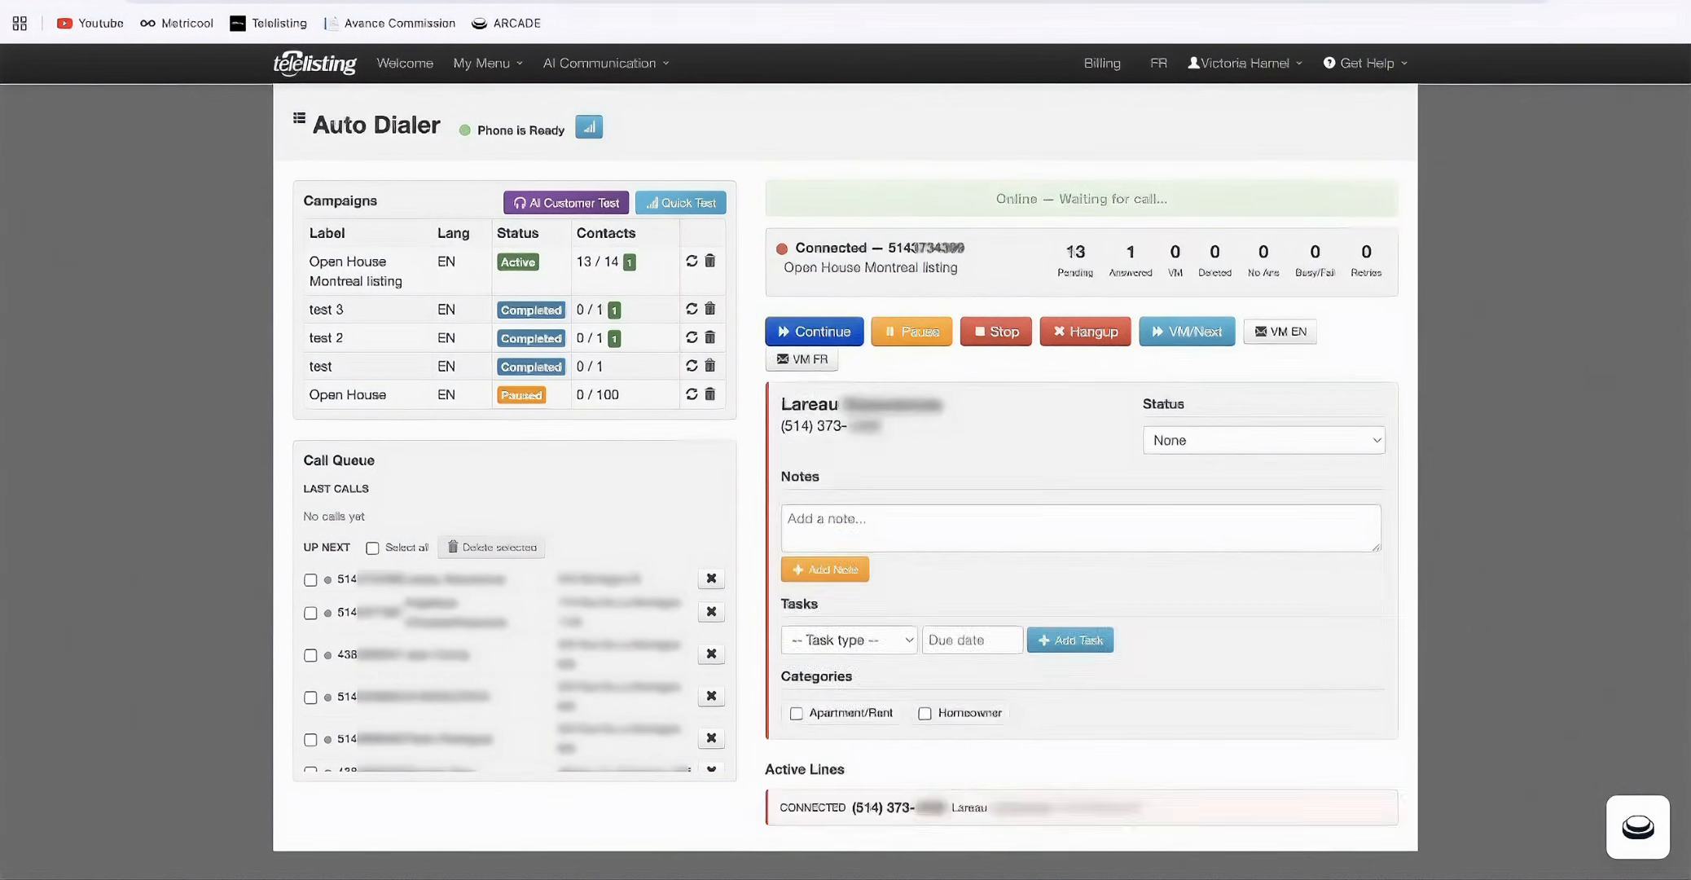
- Continue from the connected call to the next contact, and pause and resume the campaign while it rings
click(815, 332)
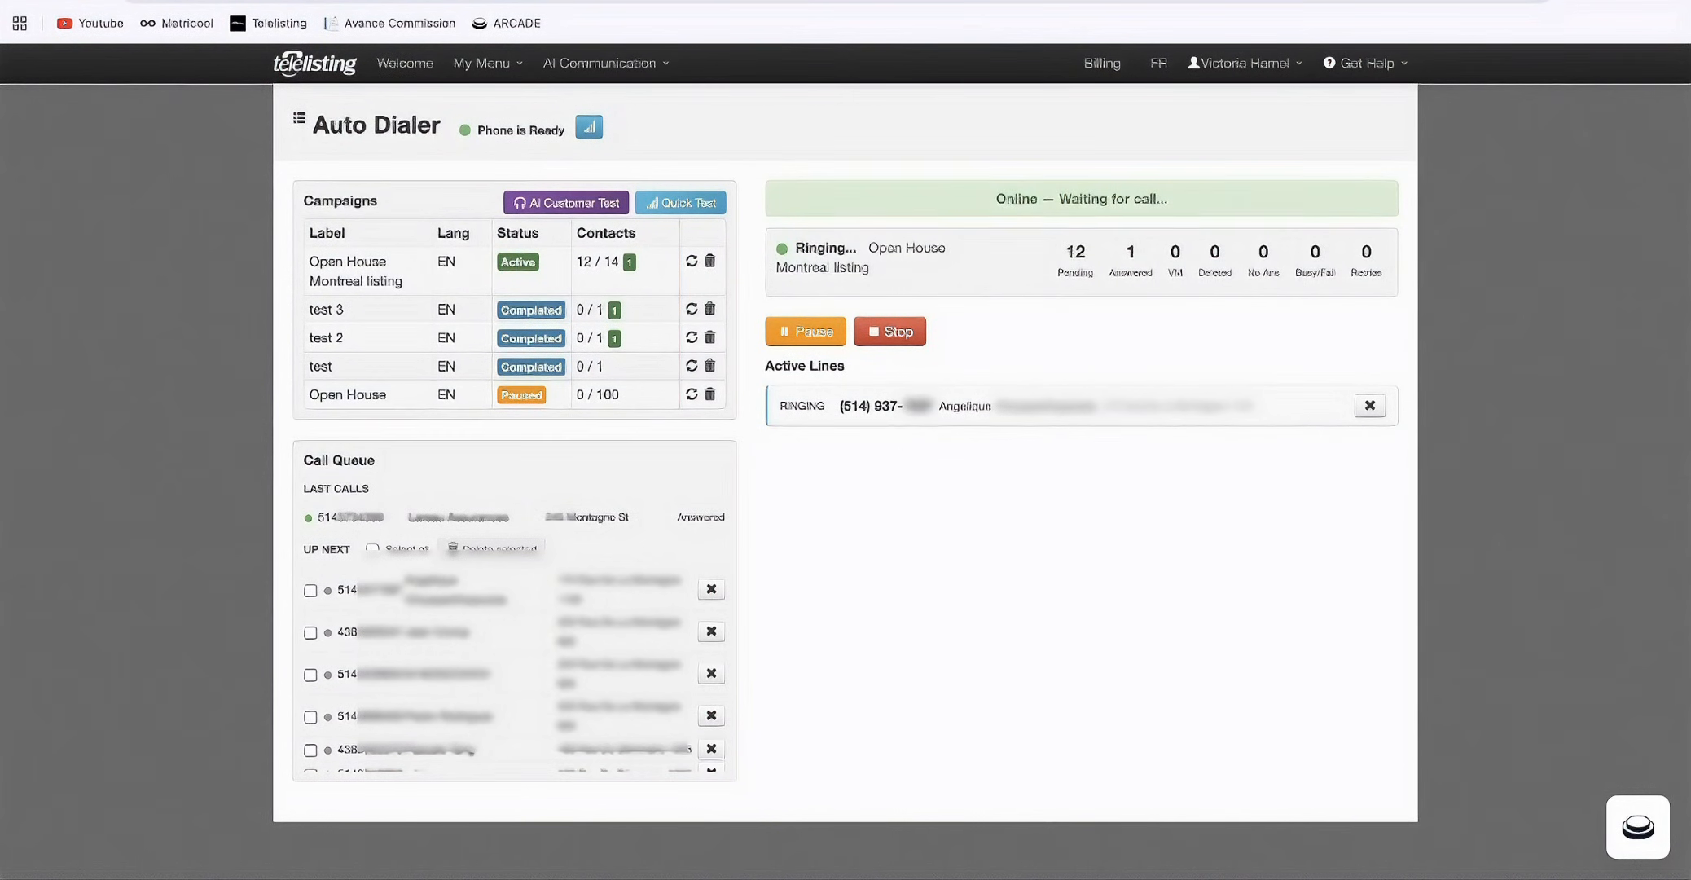
click(807, 331)
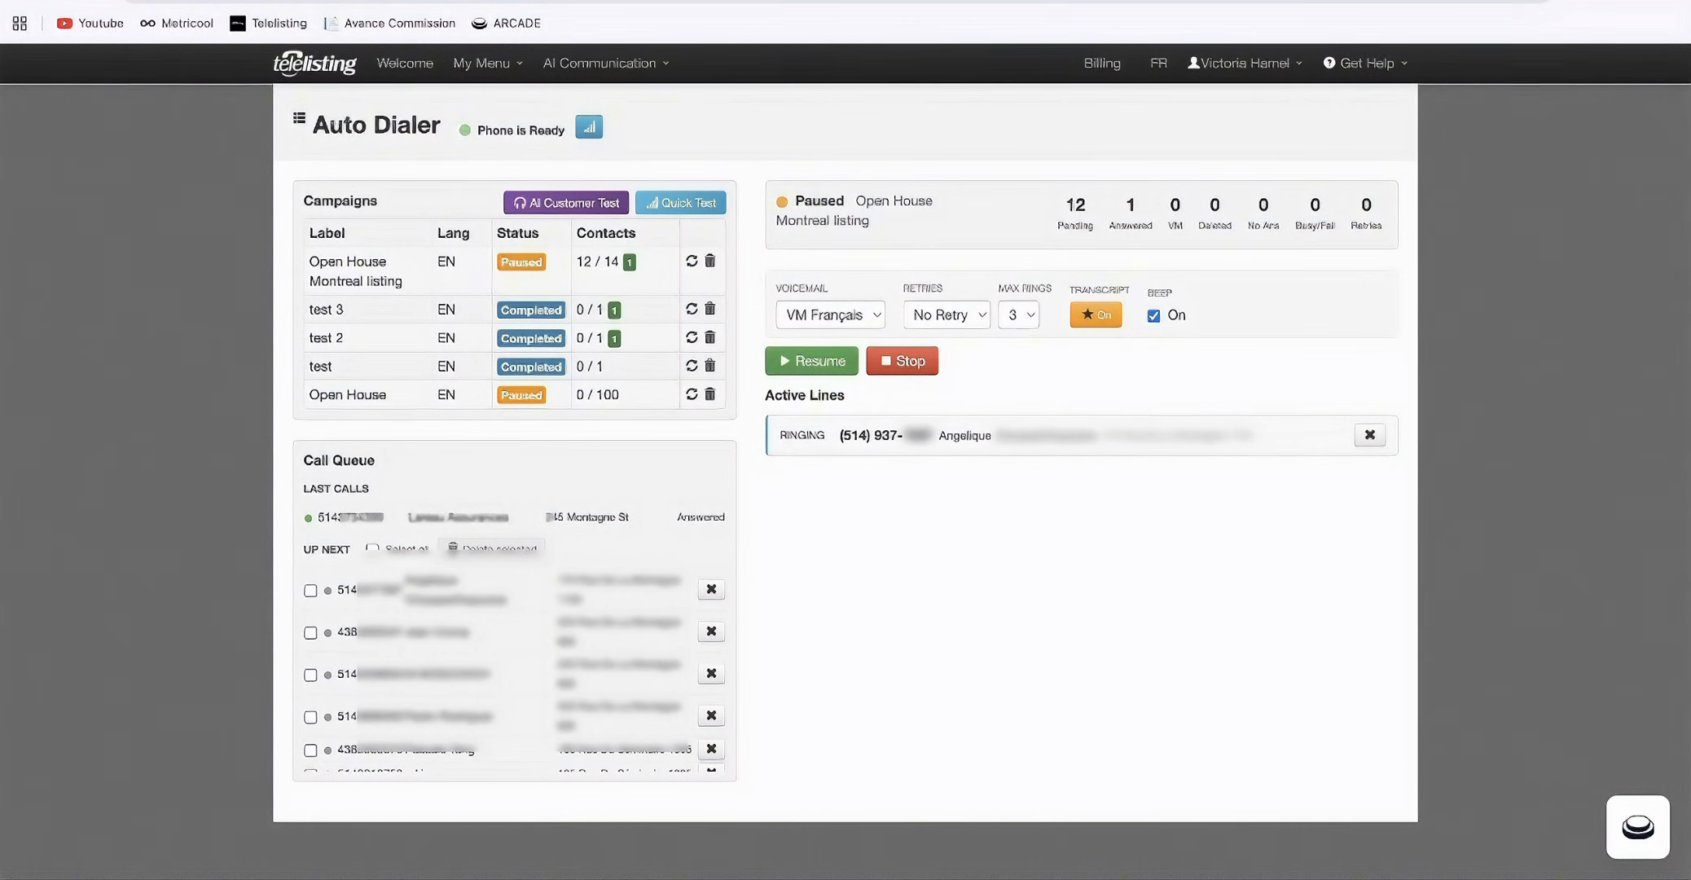
click(811, 360)
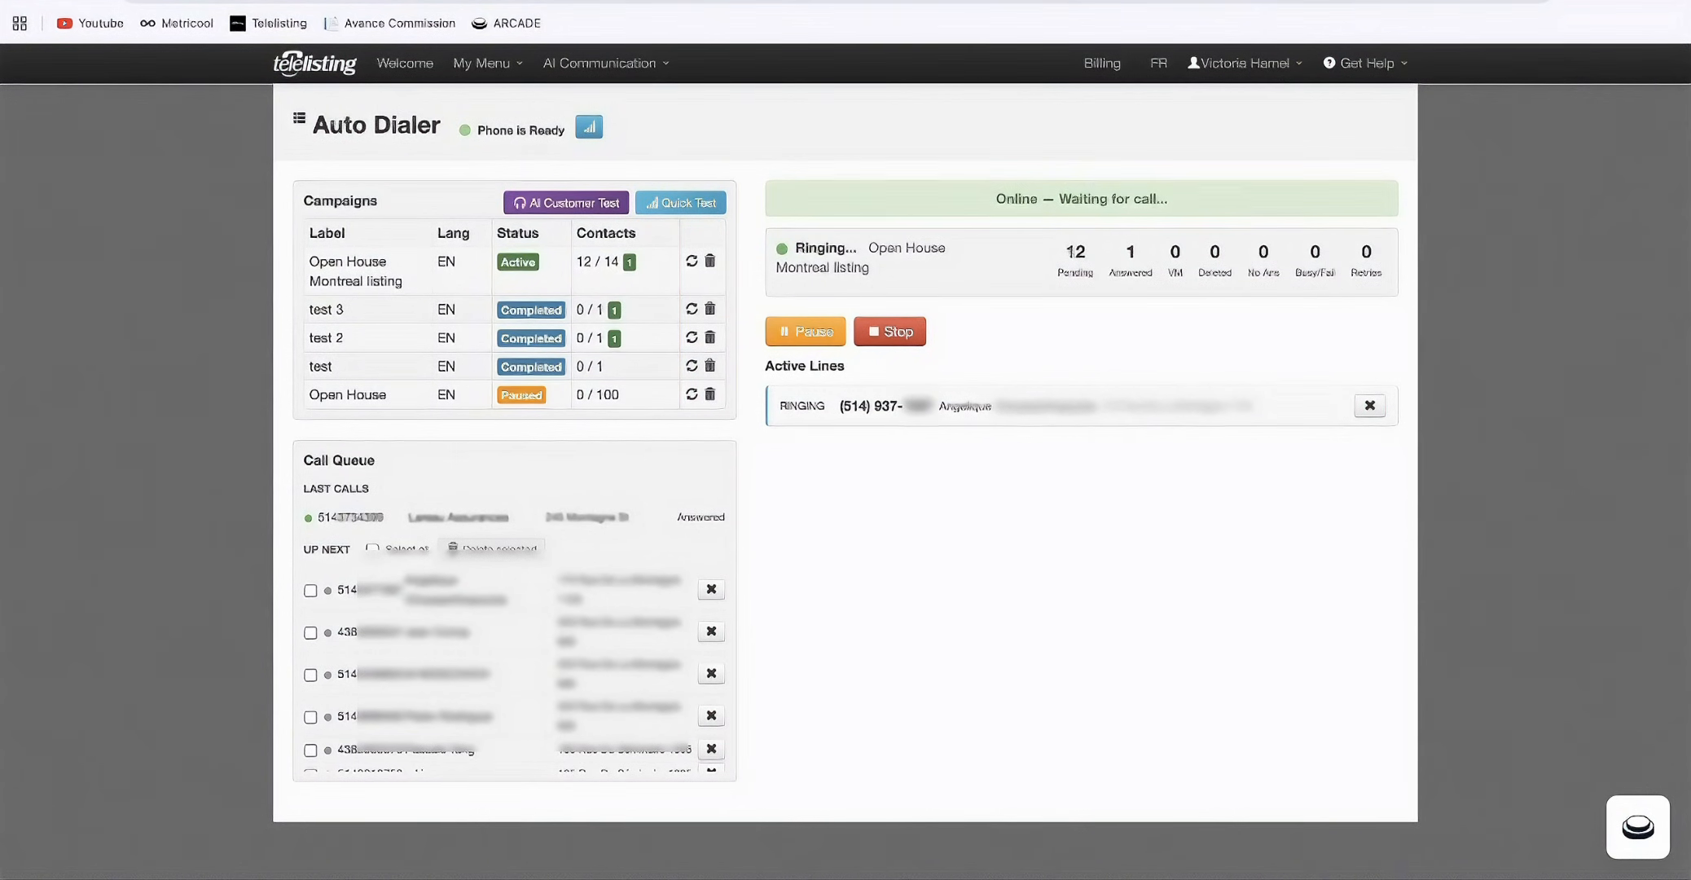
- Check the last calls in the call queue, pausing the campaign on the third contact's call and resuming it
scroll(514, 627, down, 1)
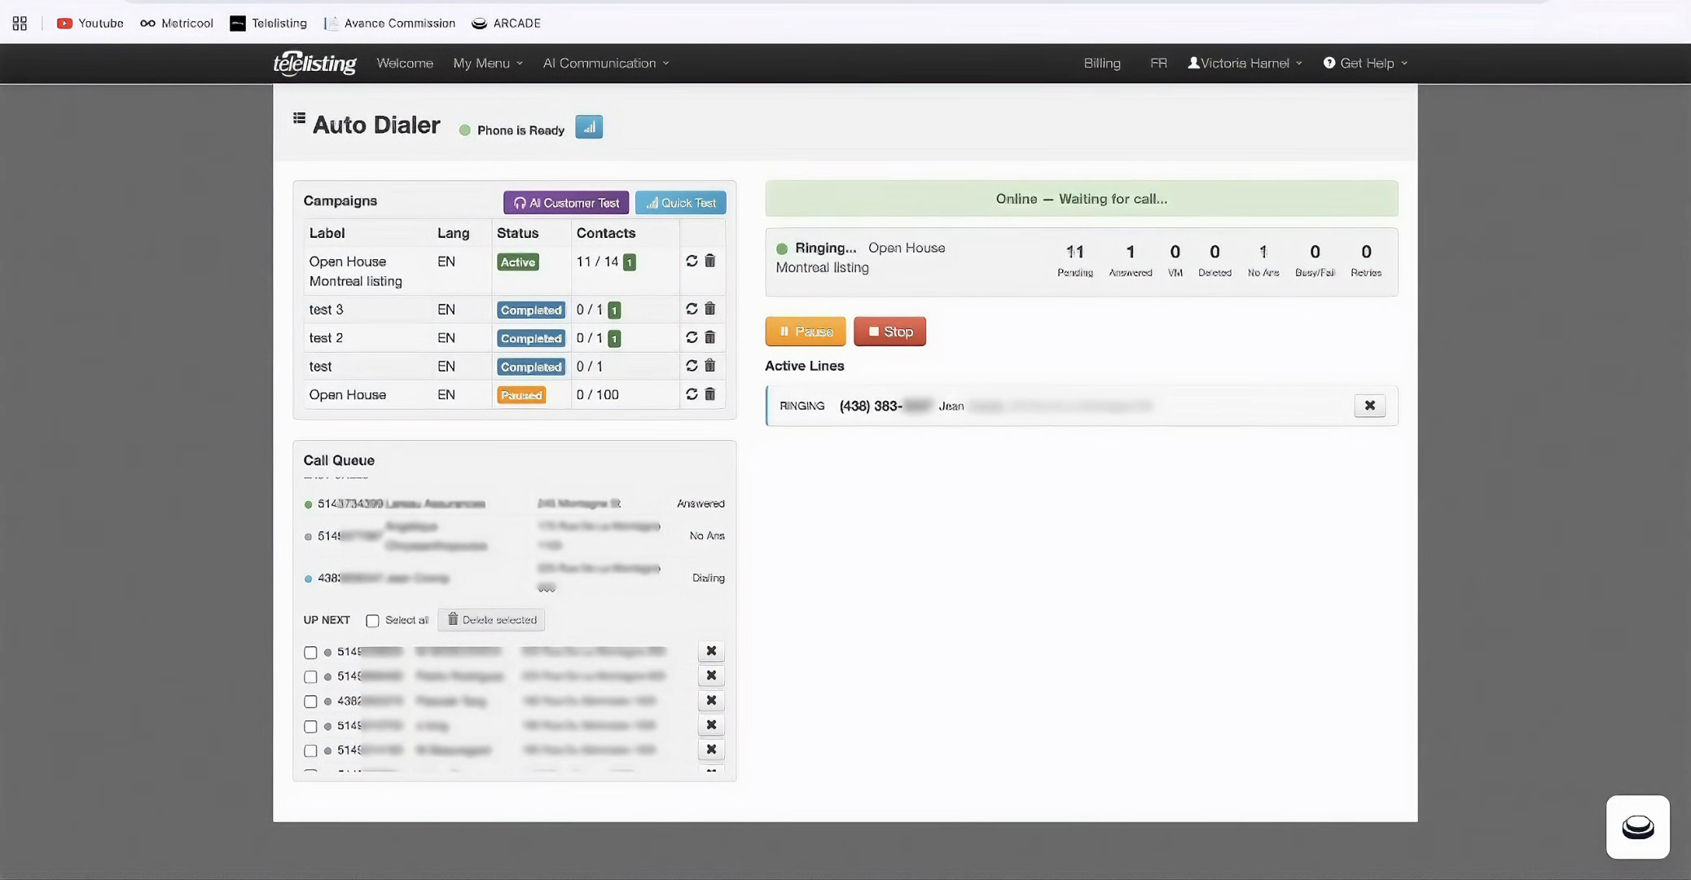
click(806, 331)
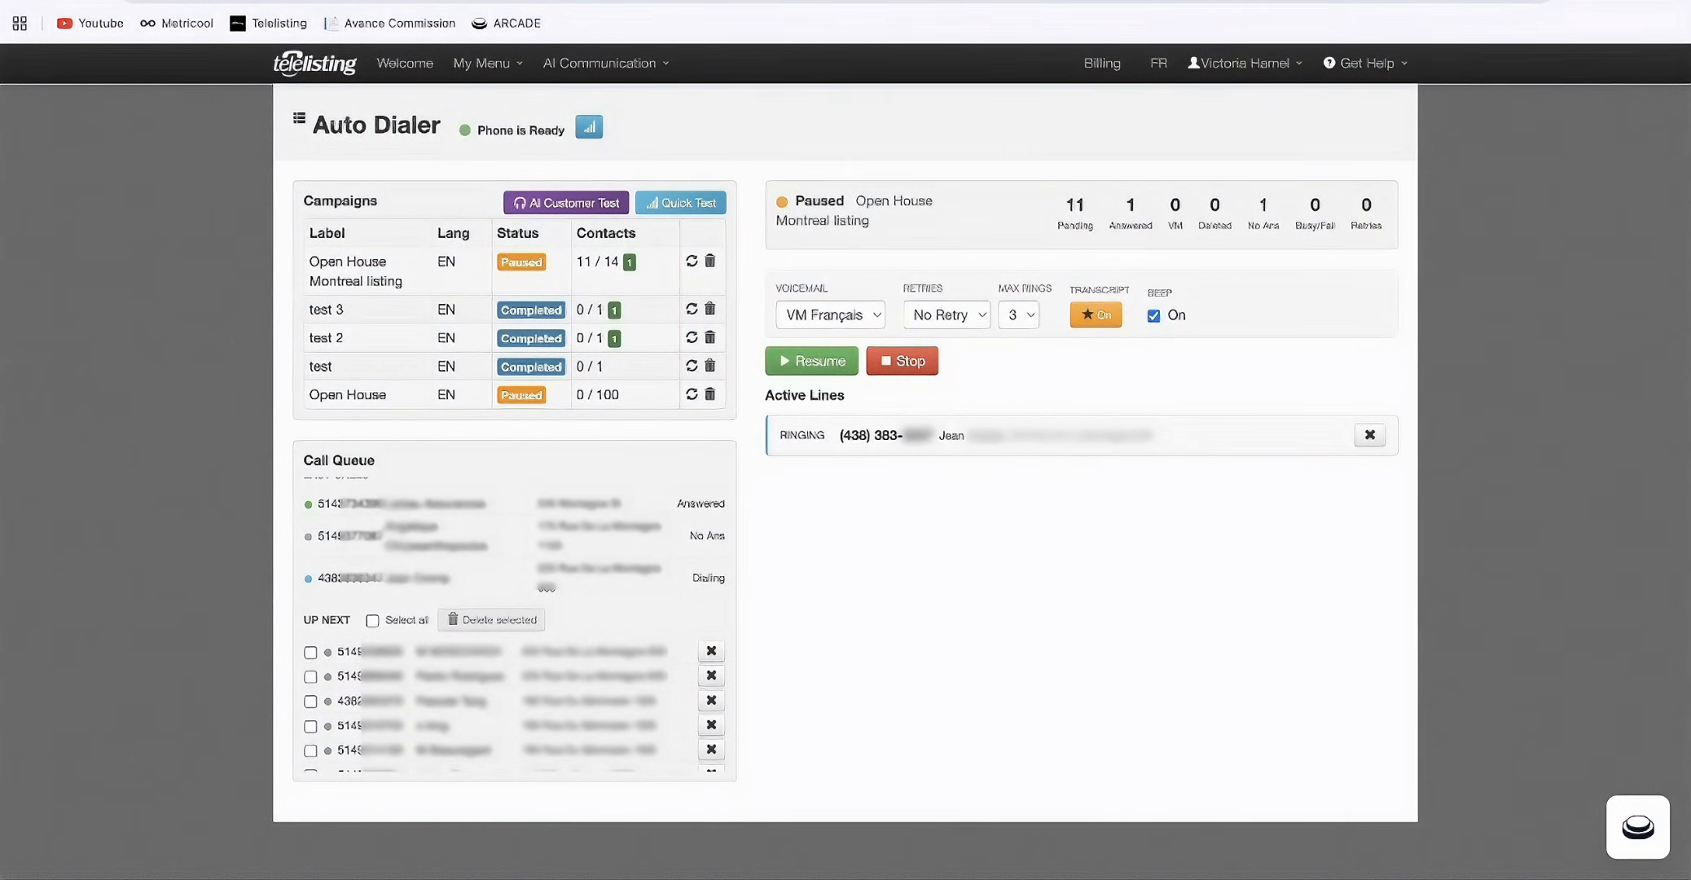
scroll(515, 624, up, 1)
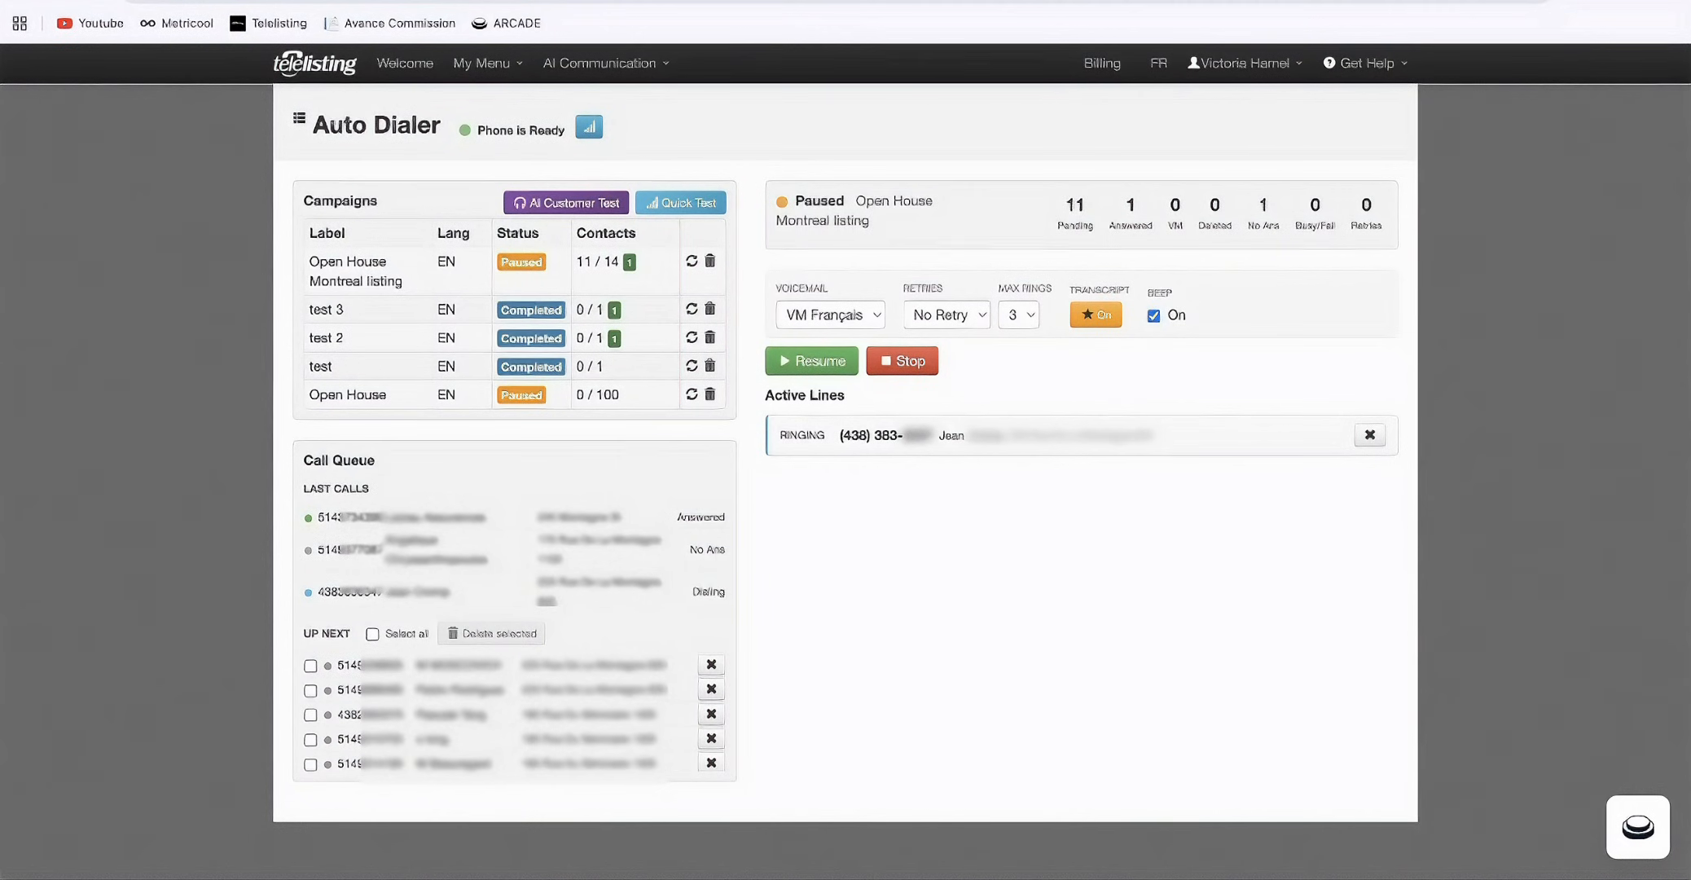
click(812, 360)
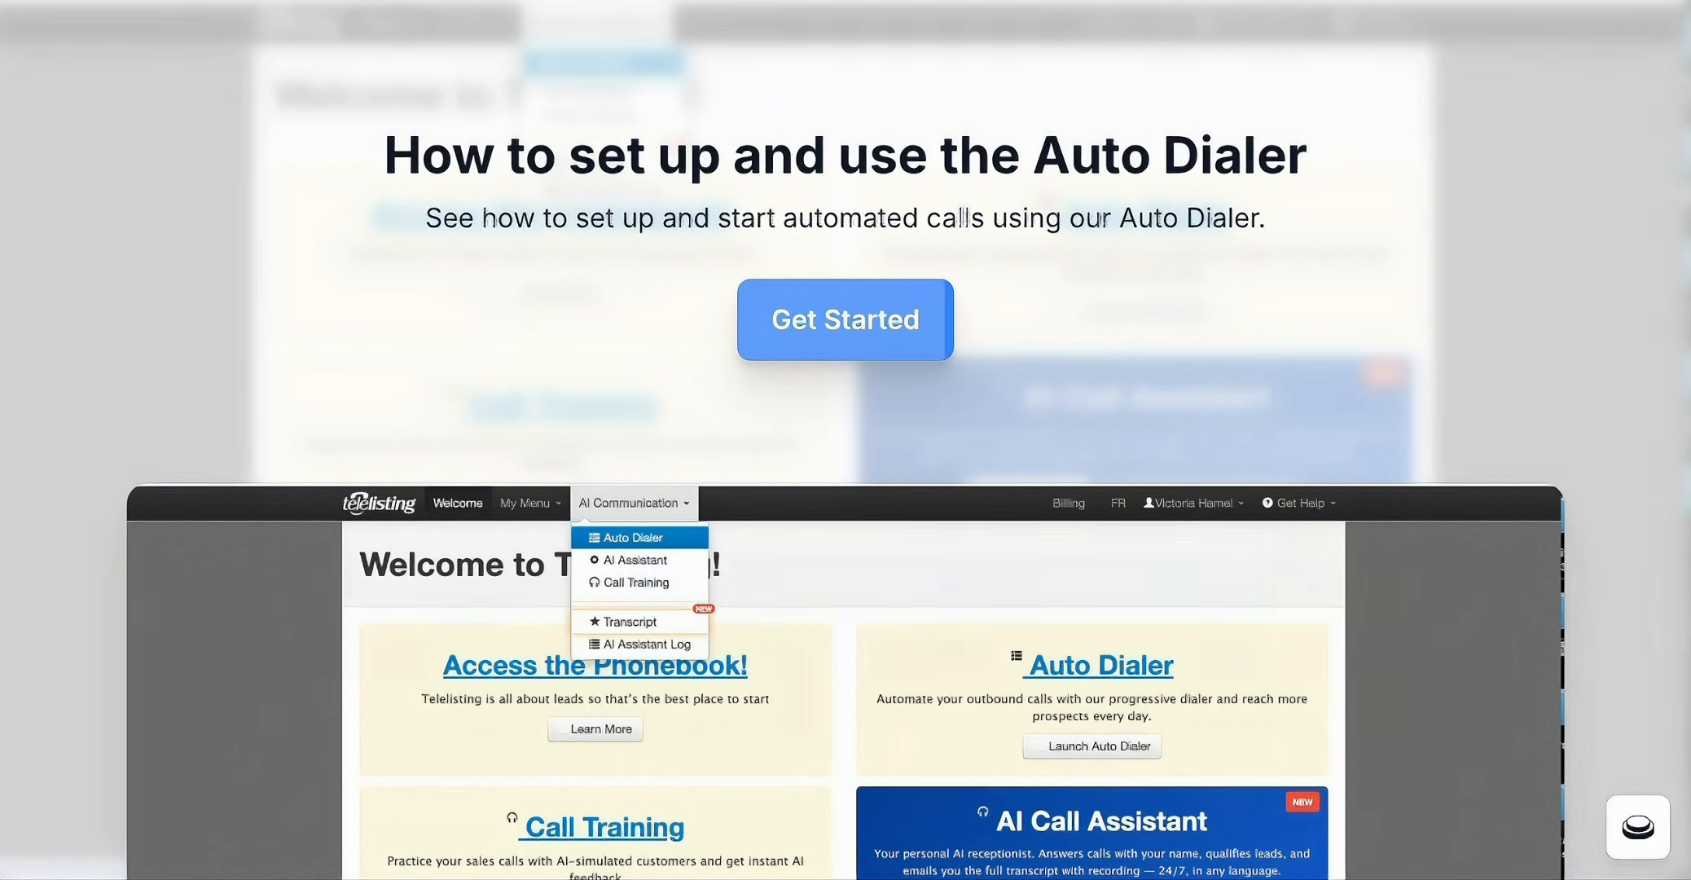
- Go to the Auto Dialer feature from the welcome page and view its subscription options
click(650, 59)
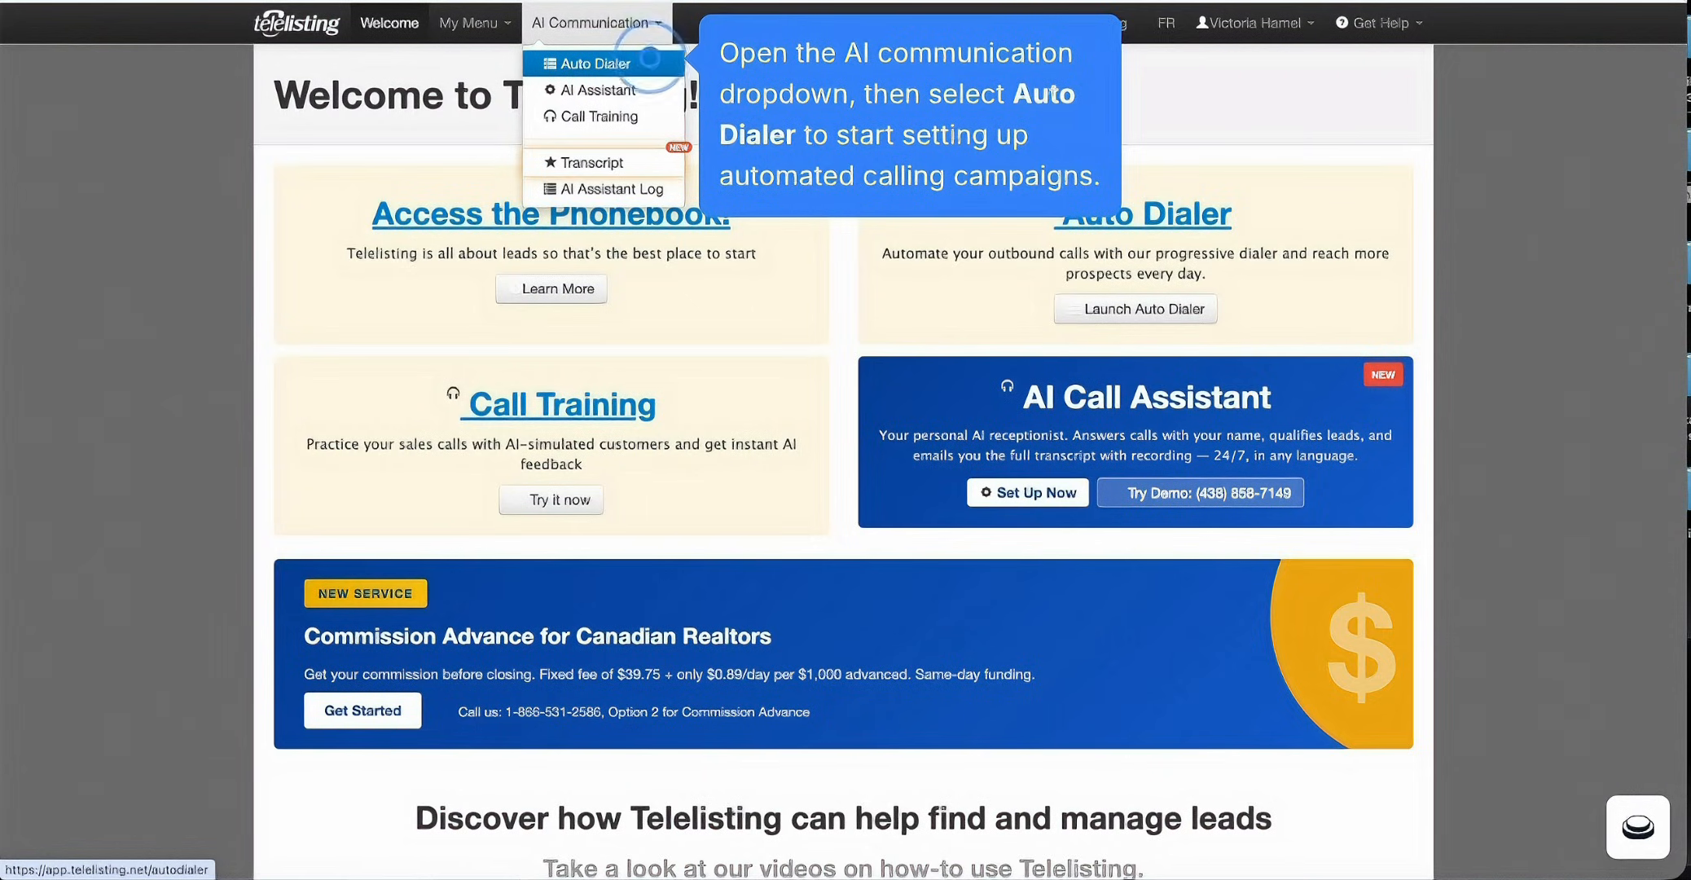
click(650, 61)
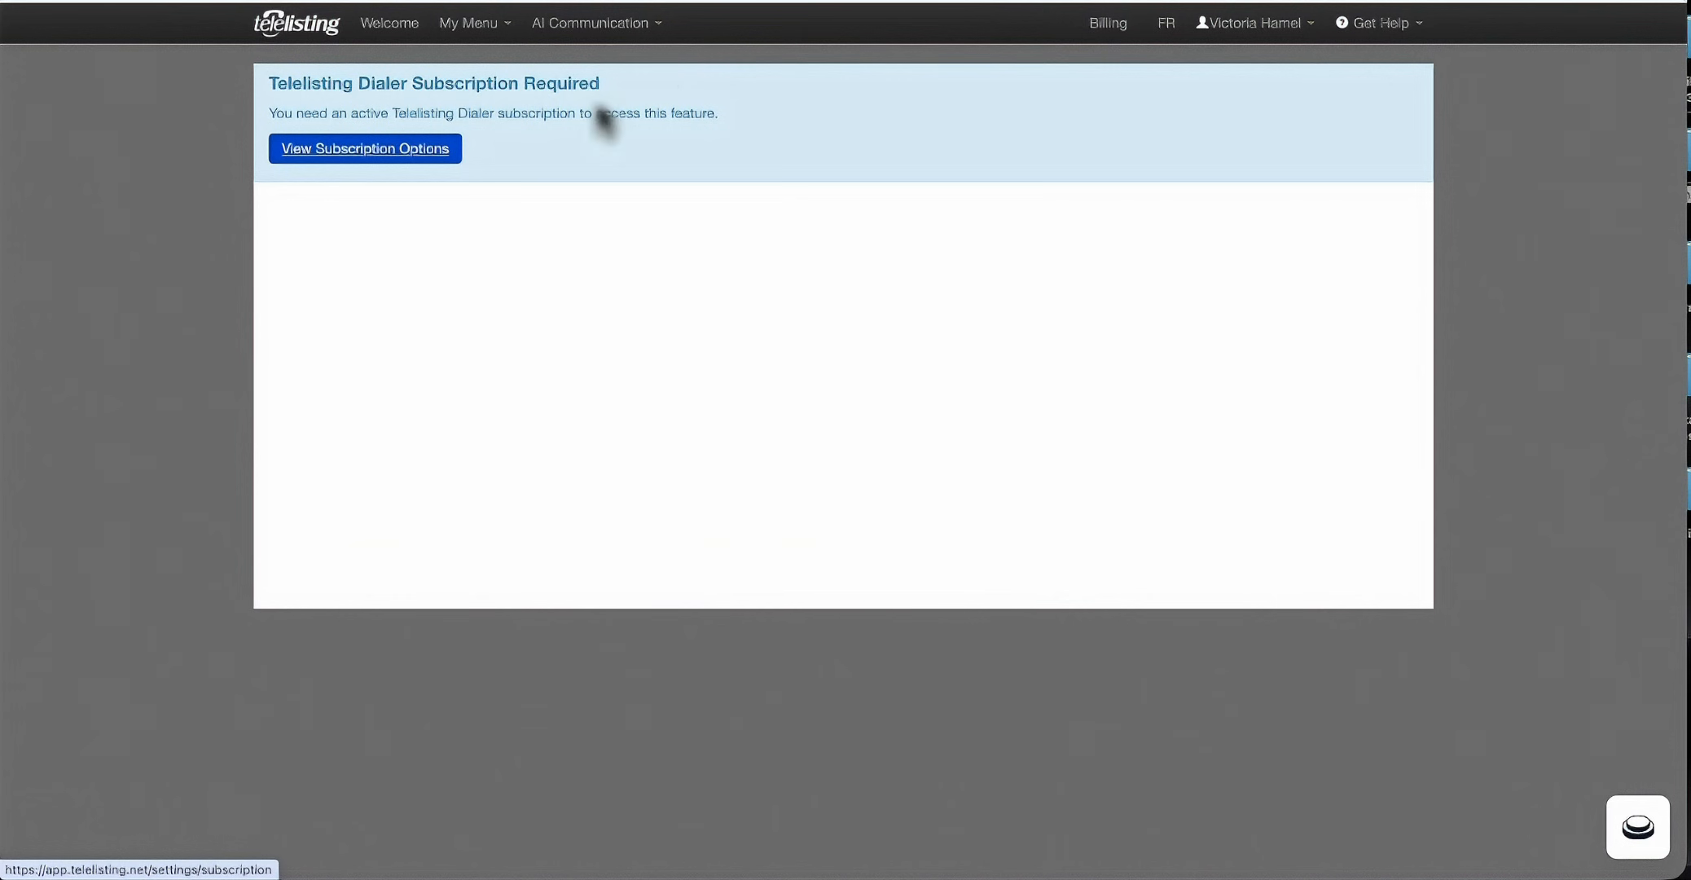
click(459, 149)
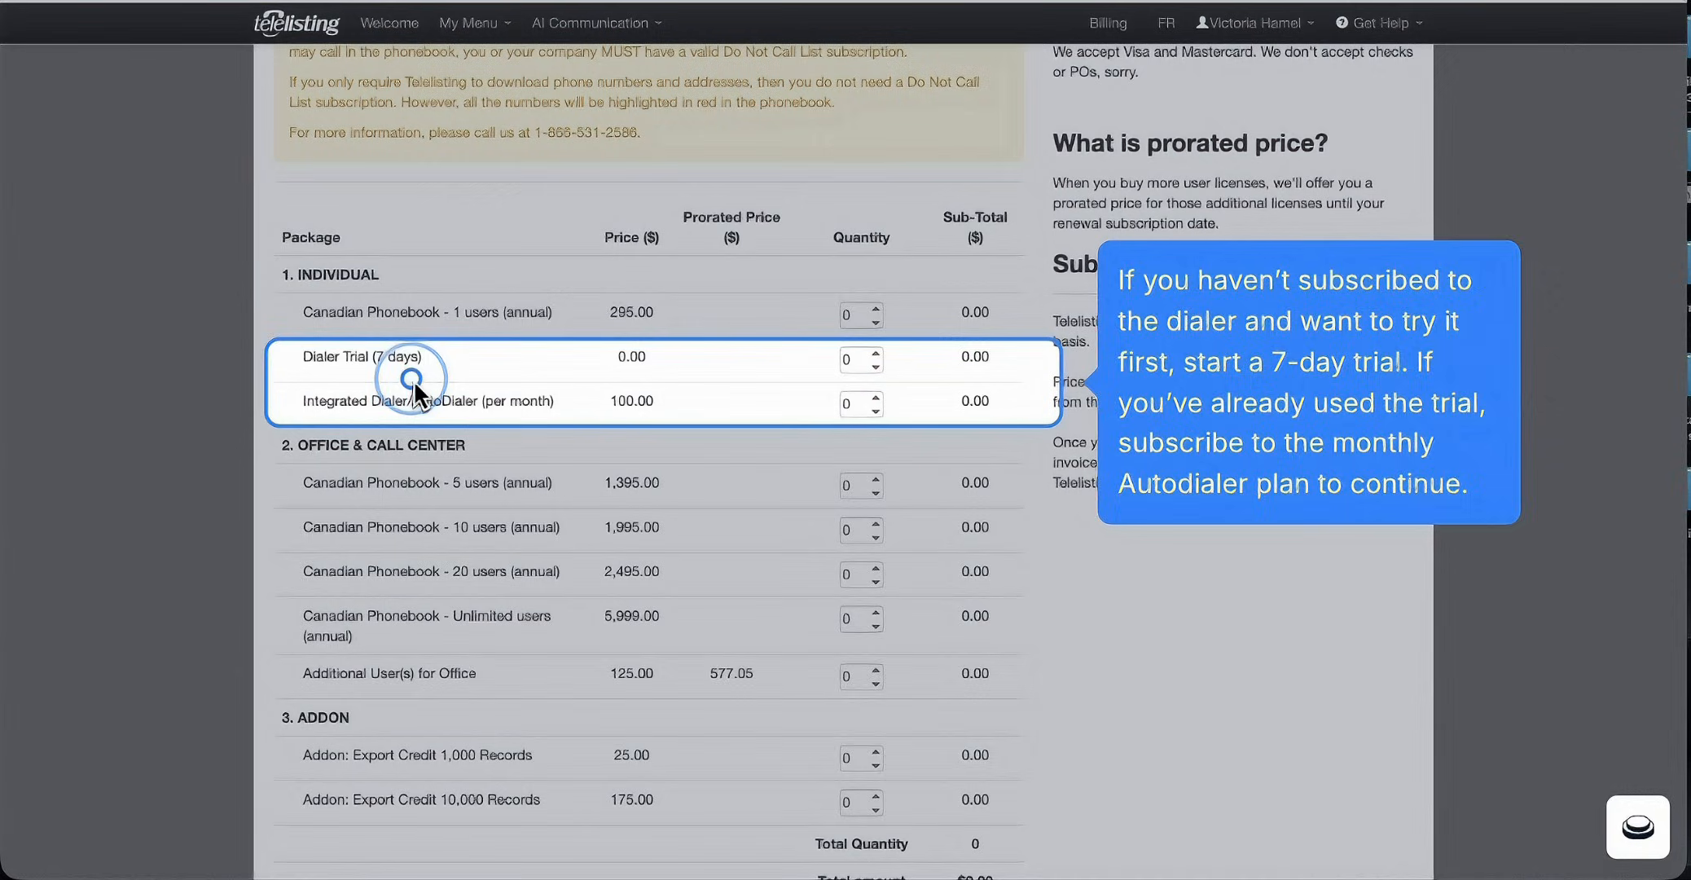
- Subscribe to the 7-day Dialer Trial with a quantity of 1
click(411, 379)
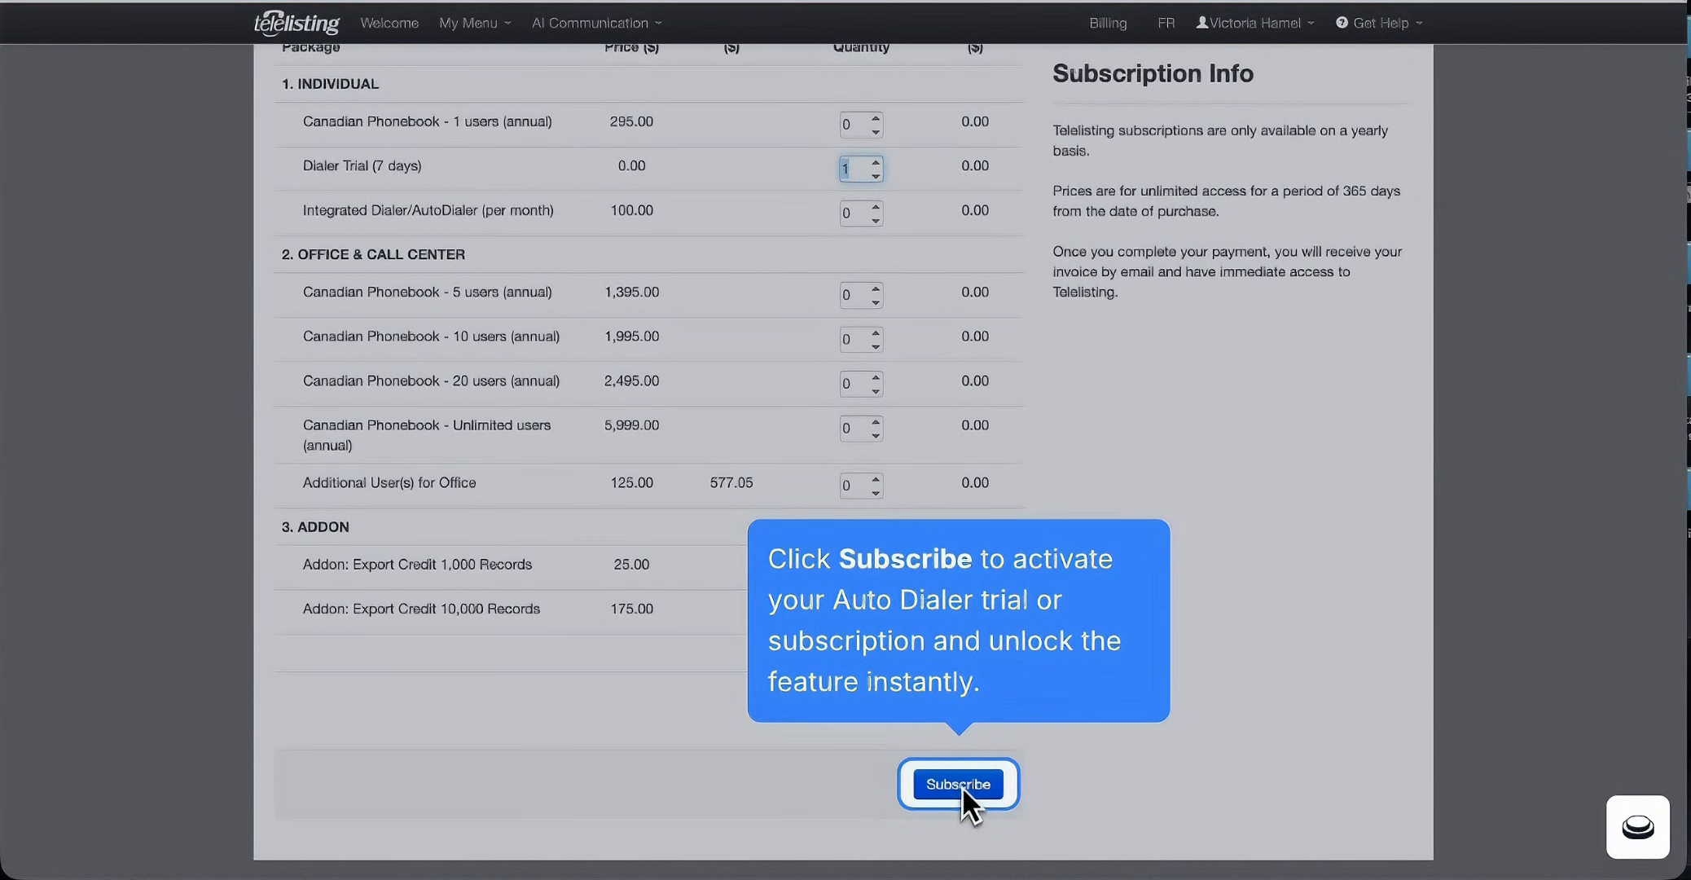
click(962, 786)
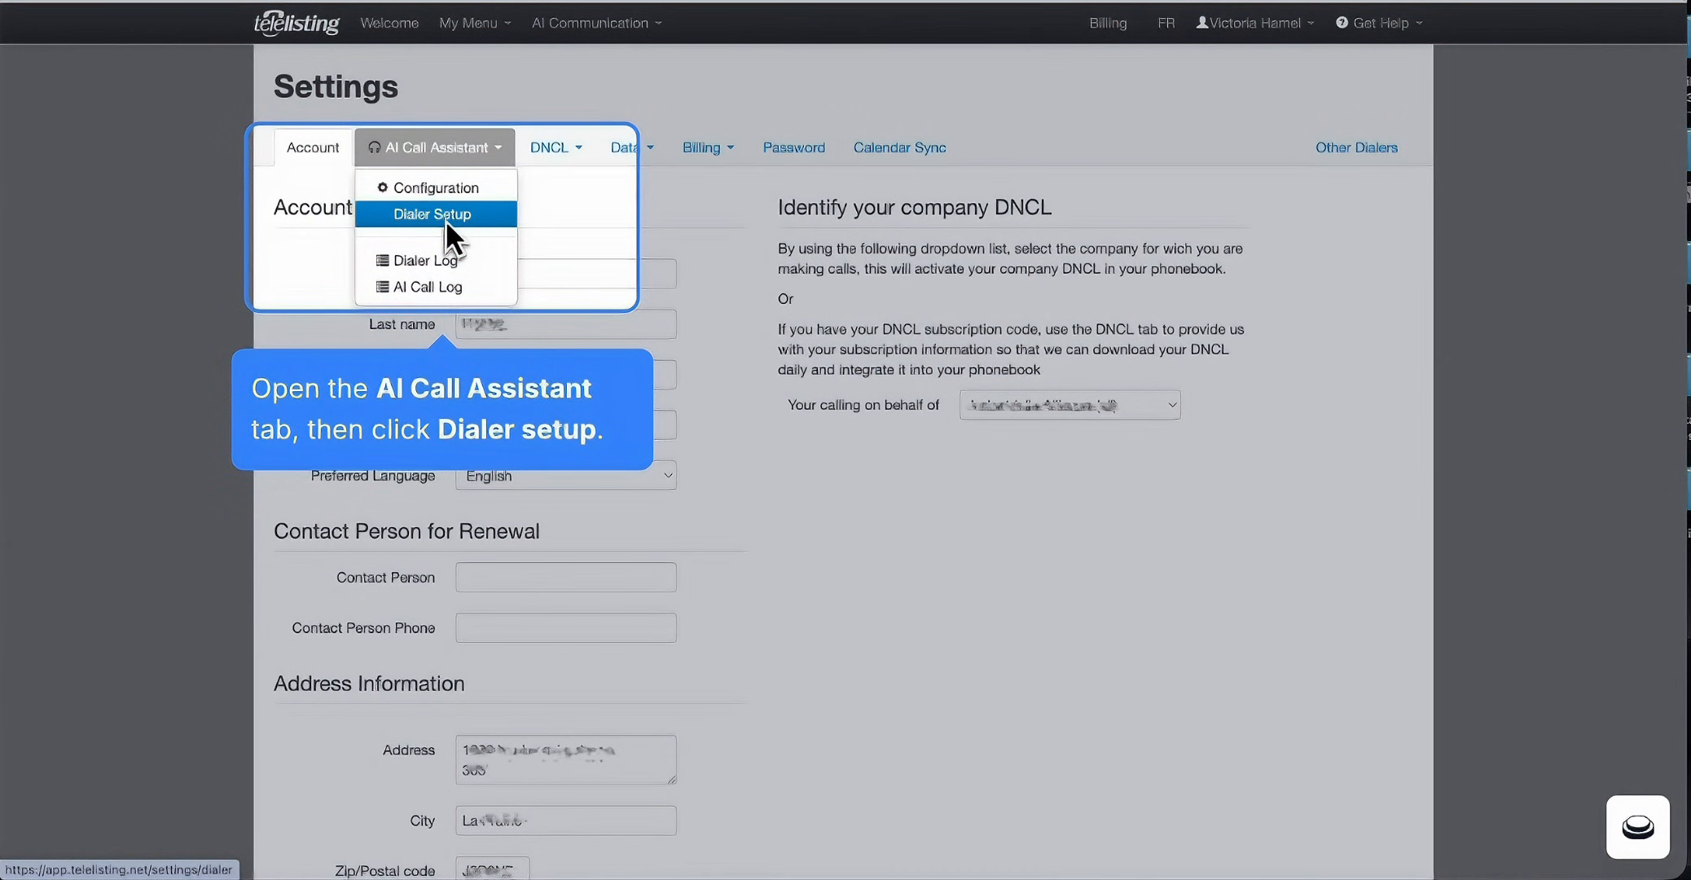
- Go to the Record stage of the Dialer Setup and save the English voicemail greeting script
click(446, 215)
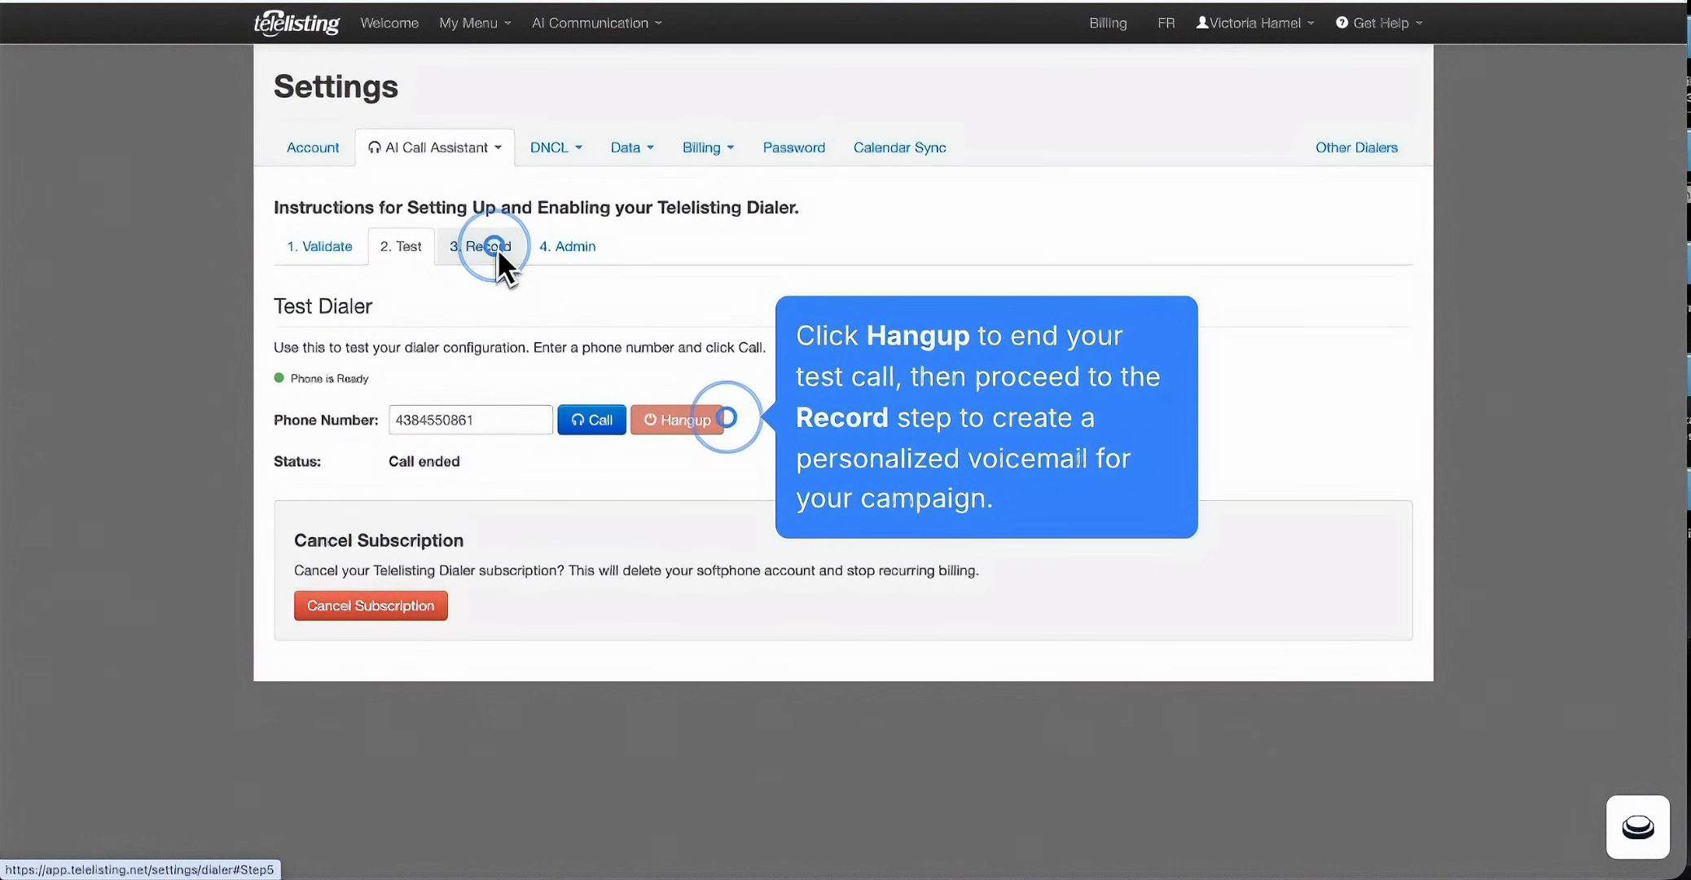
click(497, 247)
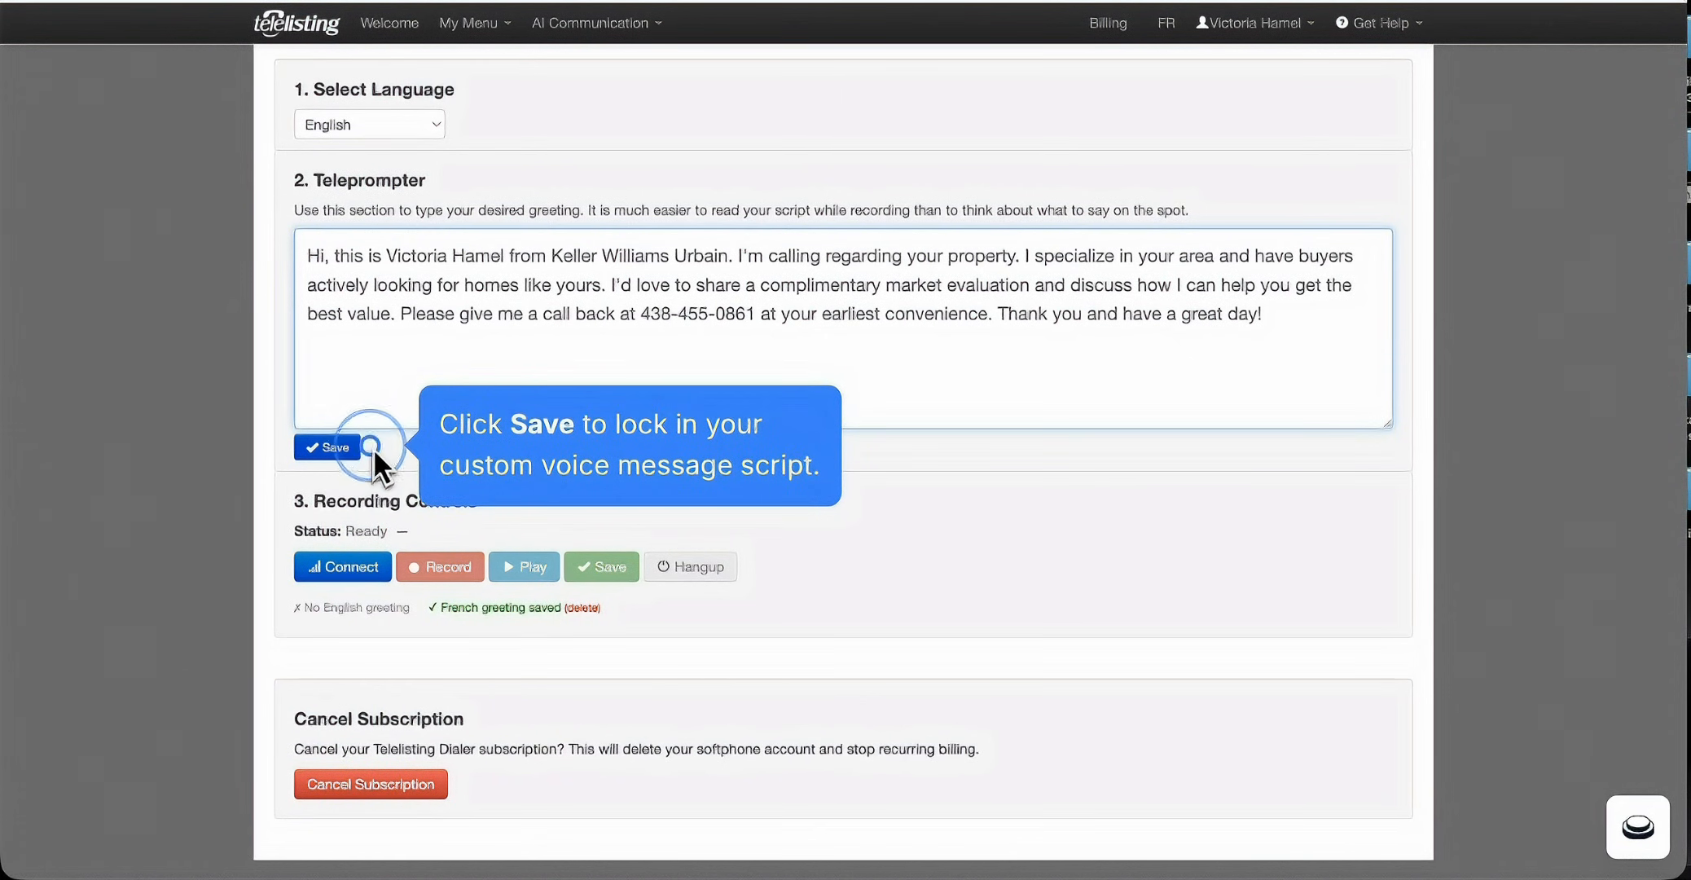
click(372, 448)
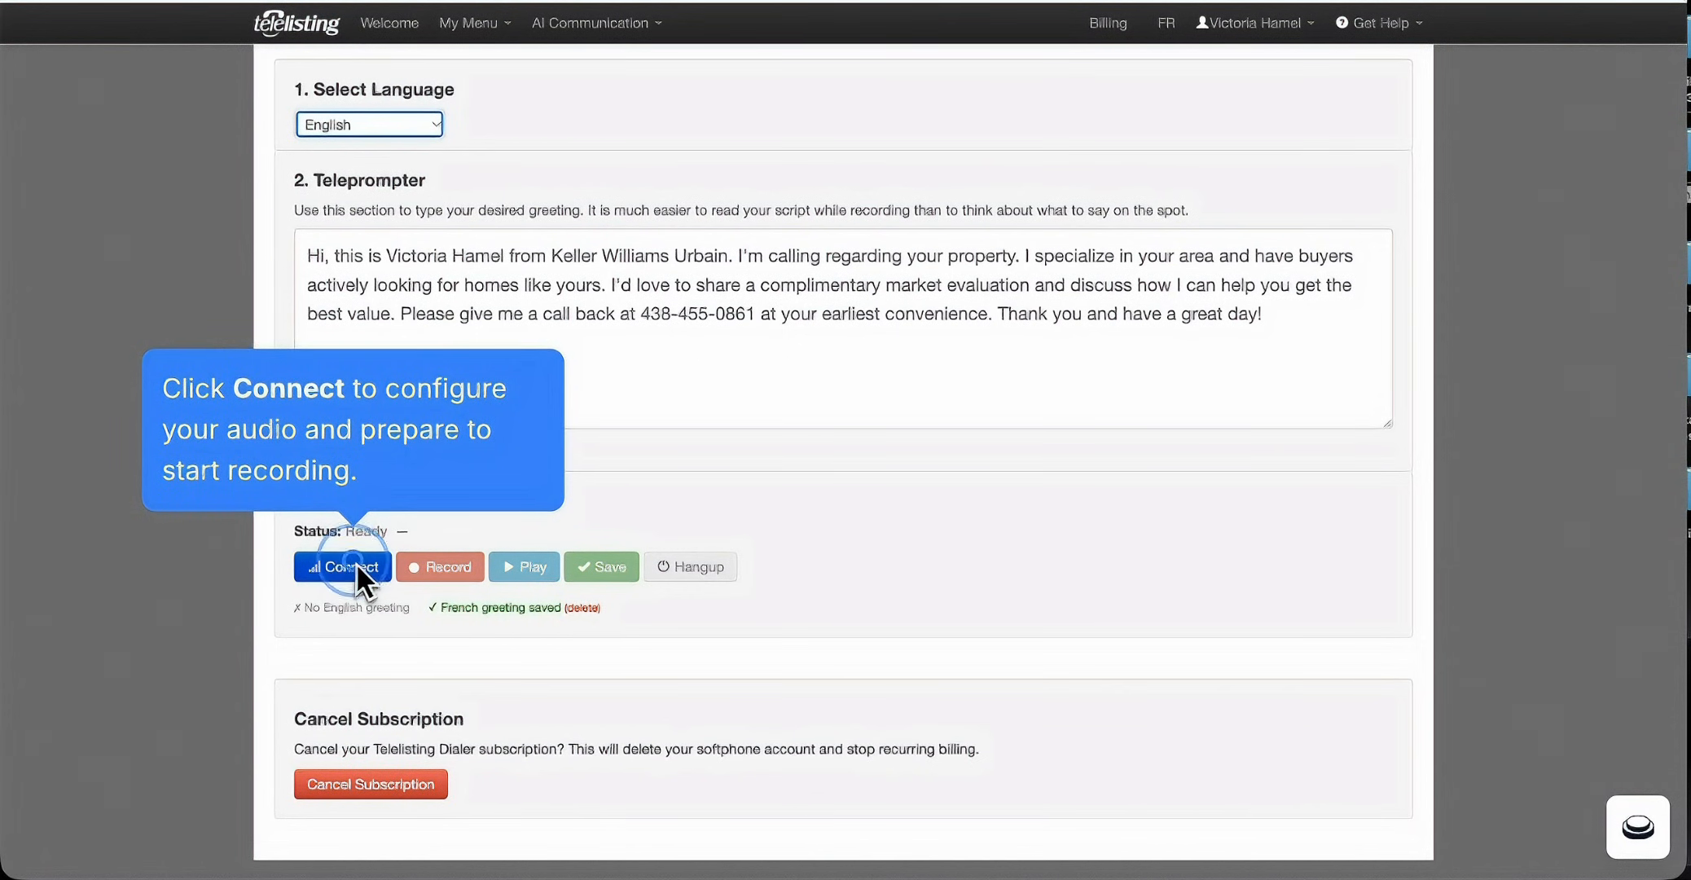
- Connect to a recording session, record and save the English voicemail greeting, and hang up
click(355, 563)
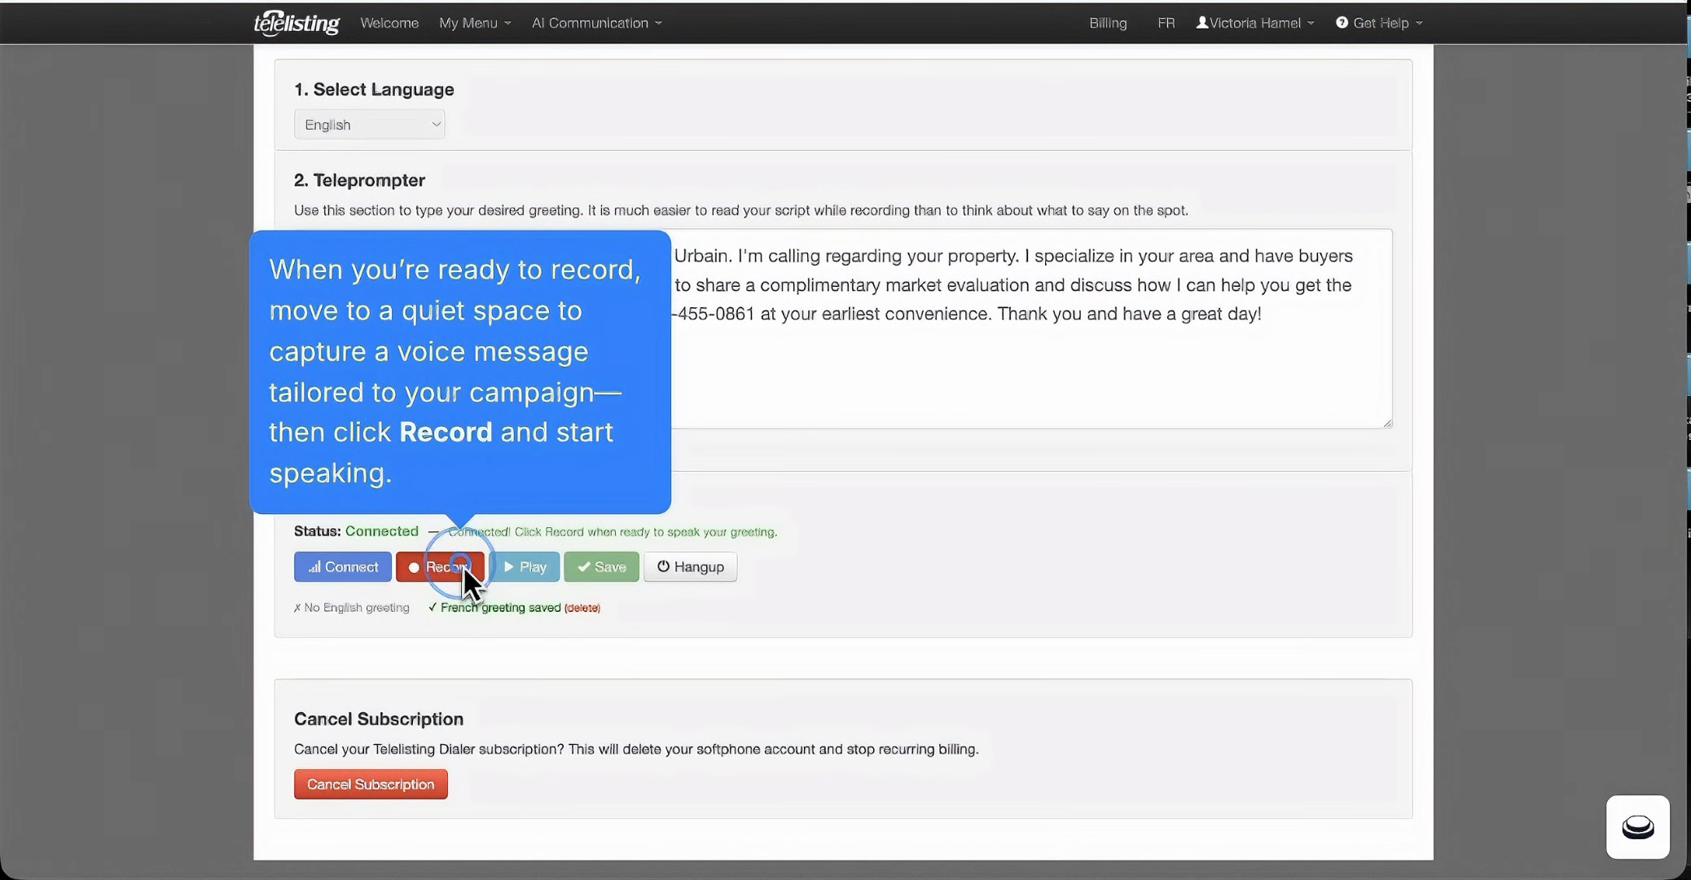
click(463, 565)
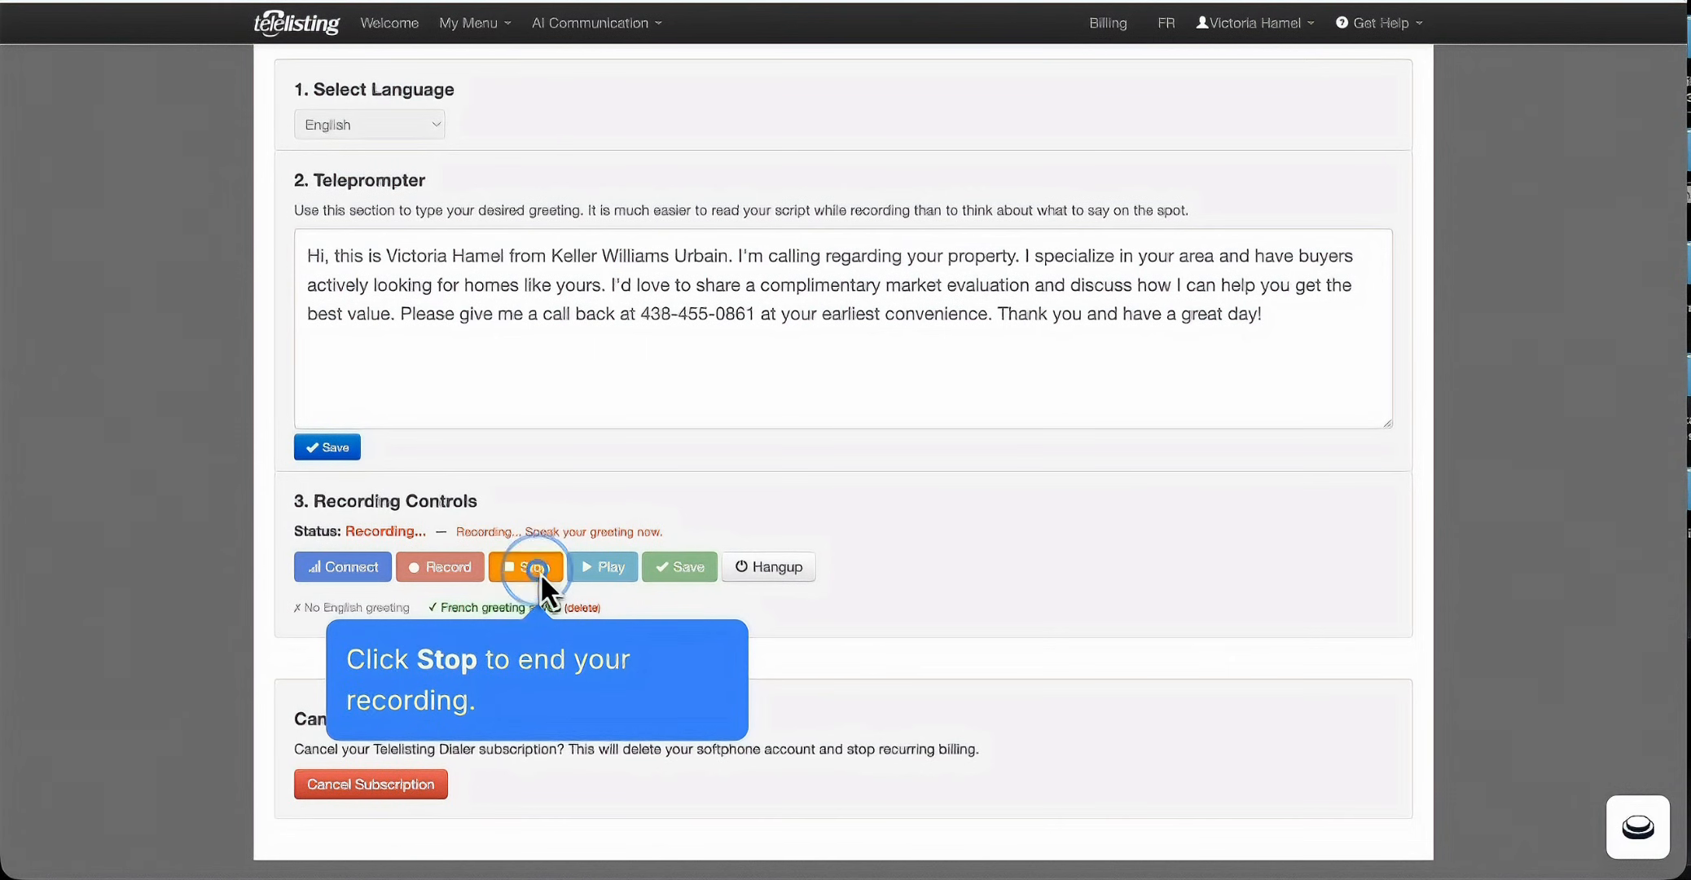
click(540, 571)
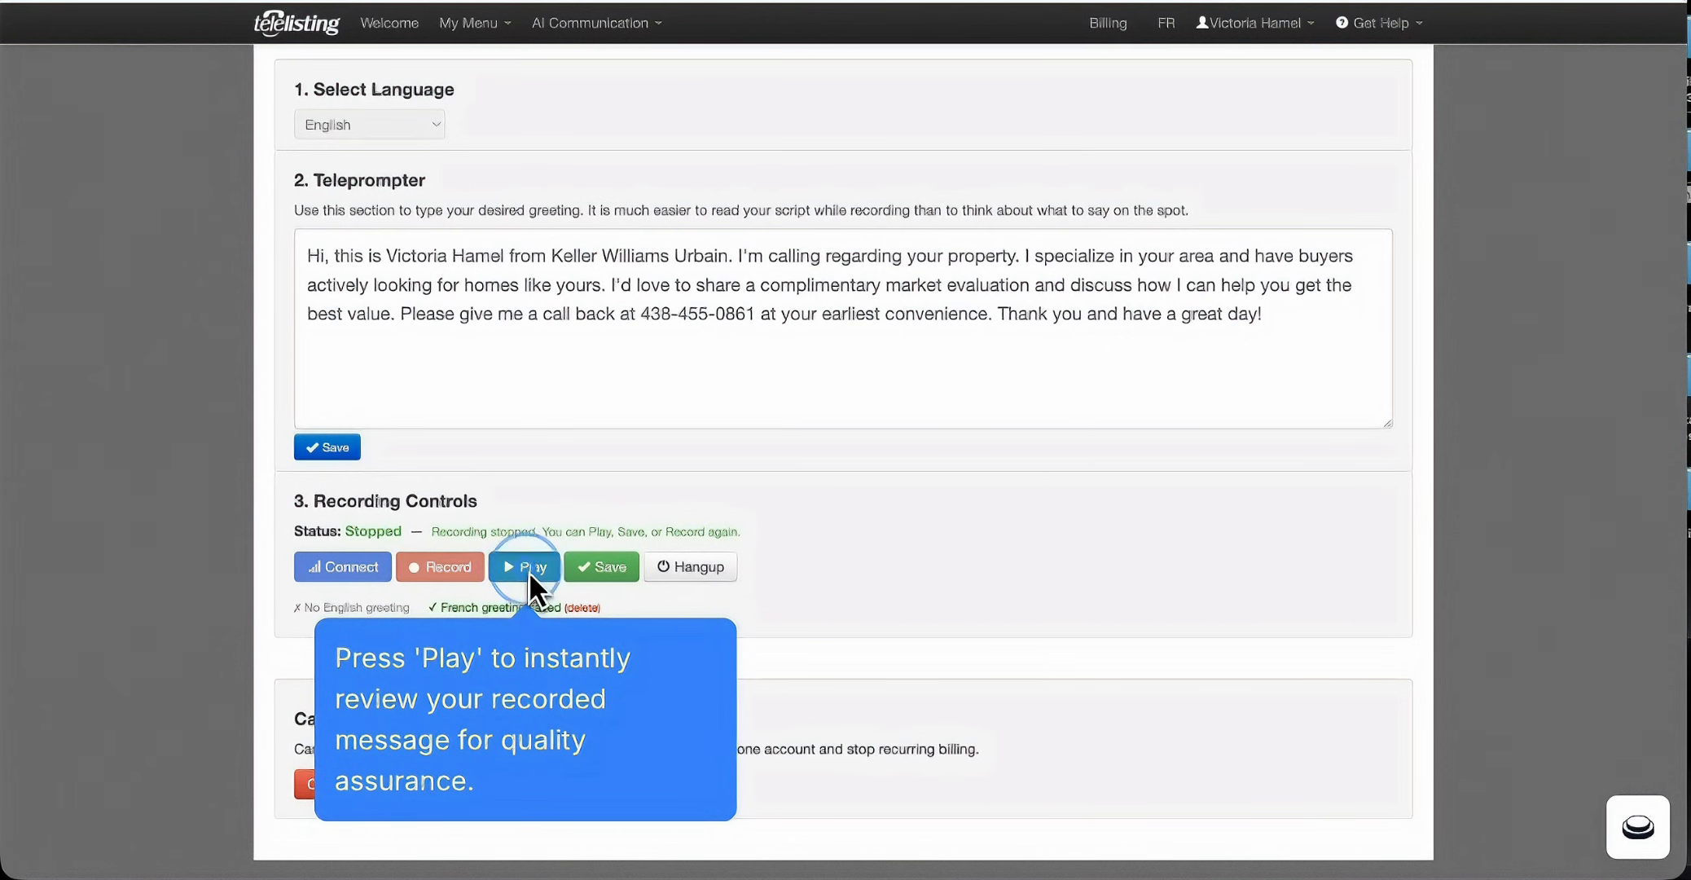
click(620, 575)
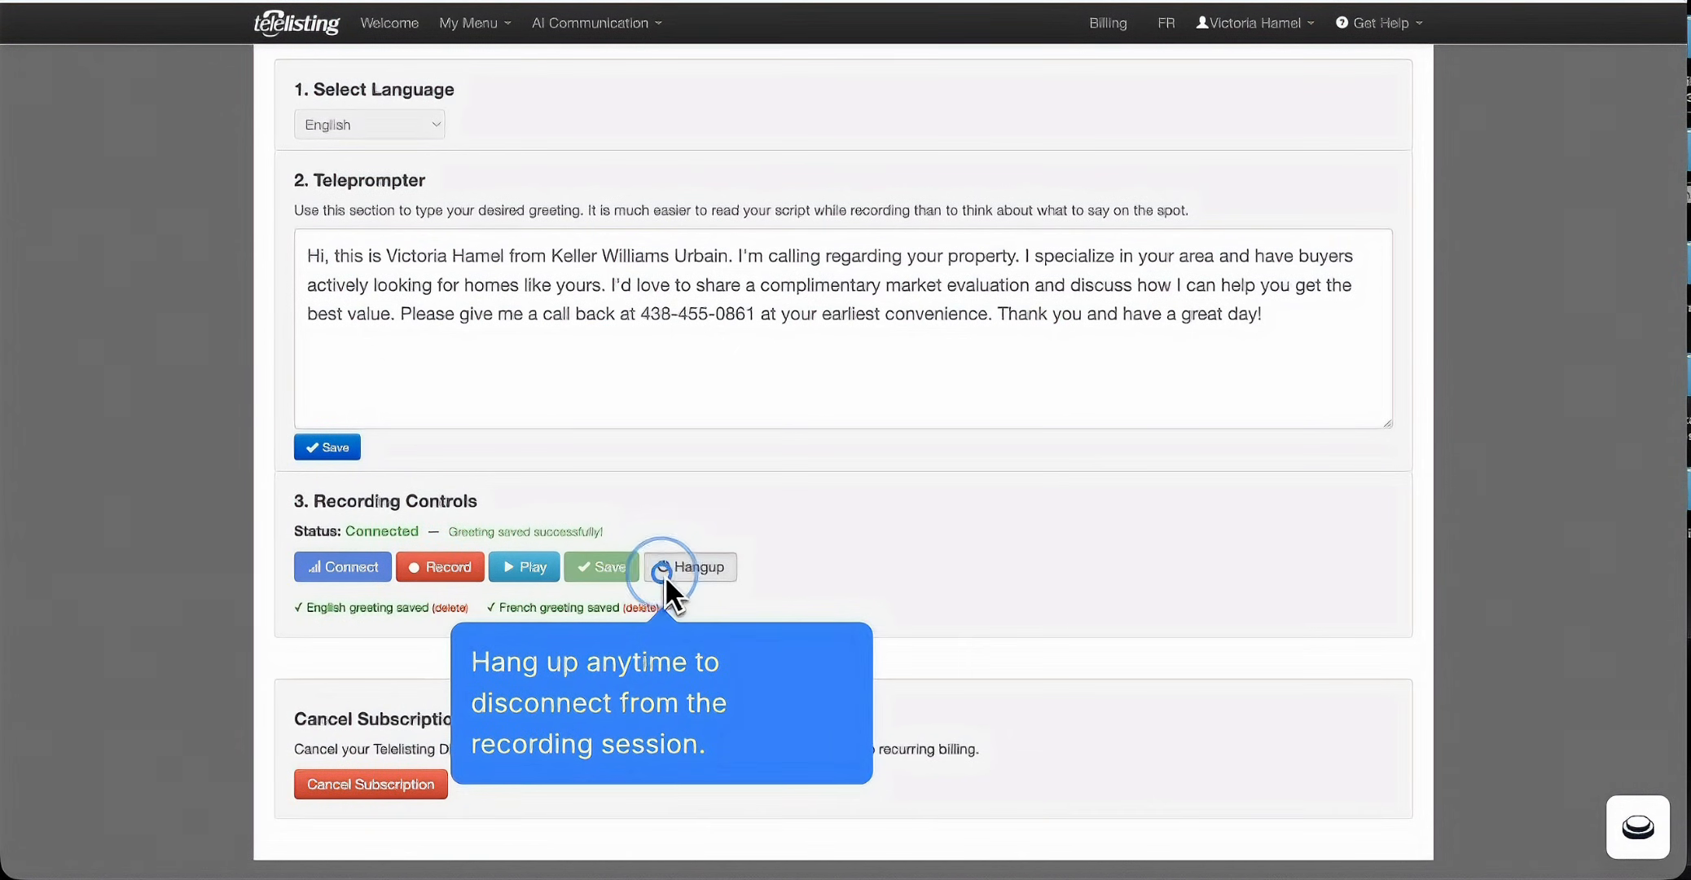
click(664, 578)
- Switch the greeting language to French, record, play back and save the French voicemail greeting, and hang up the recording session
click(369, 124)
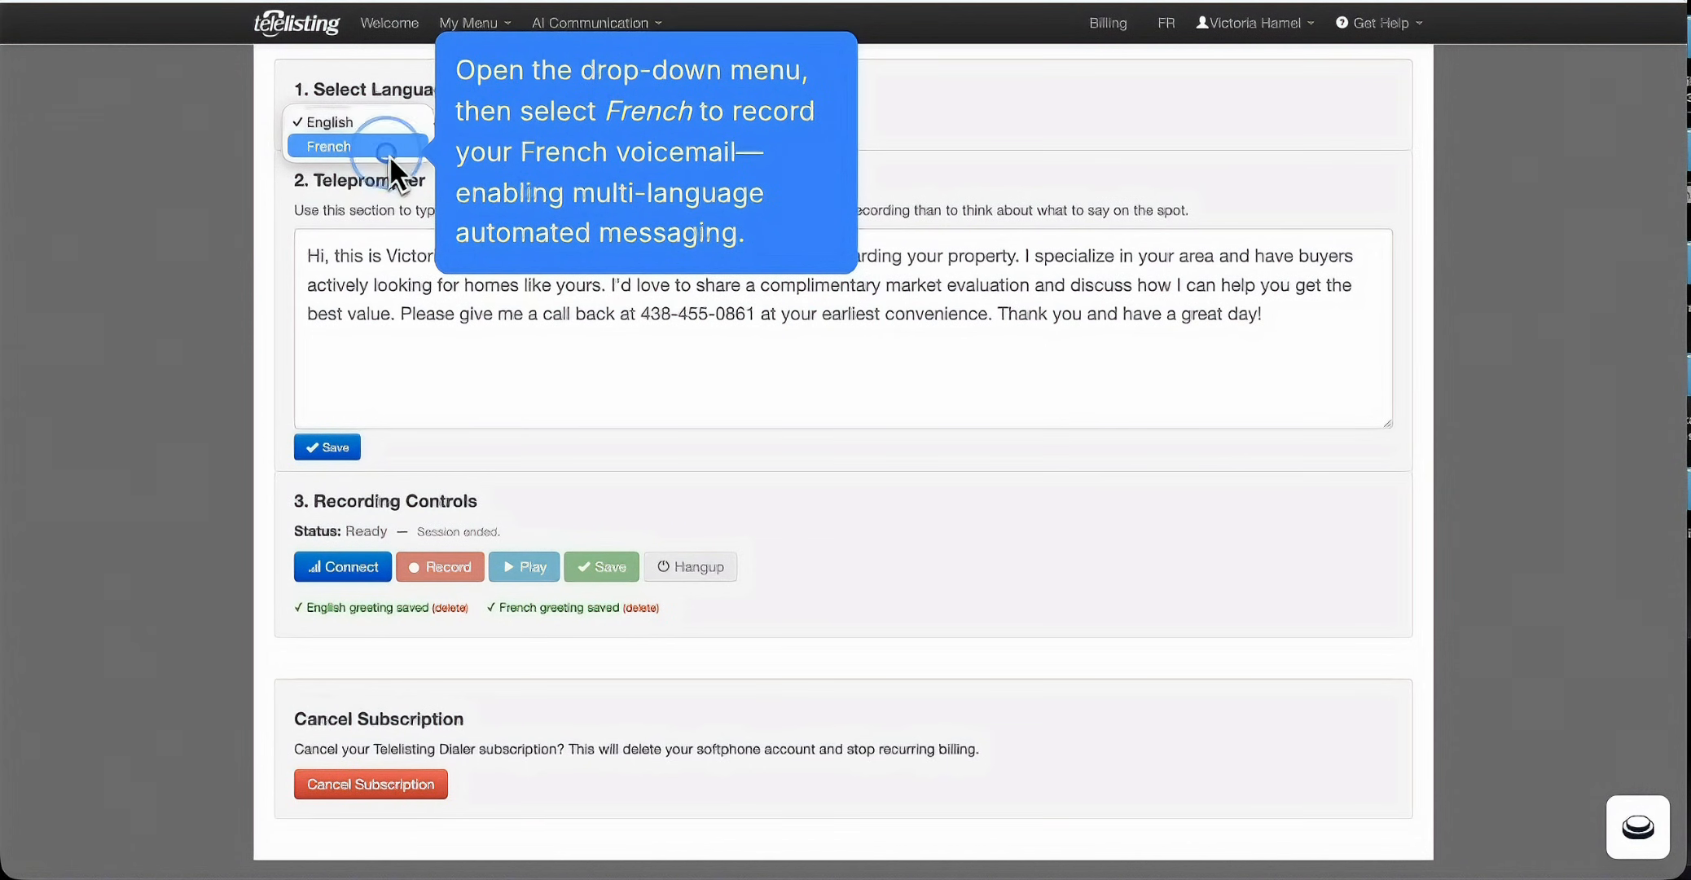
click(389, 155)
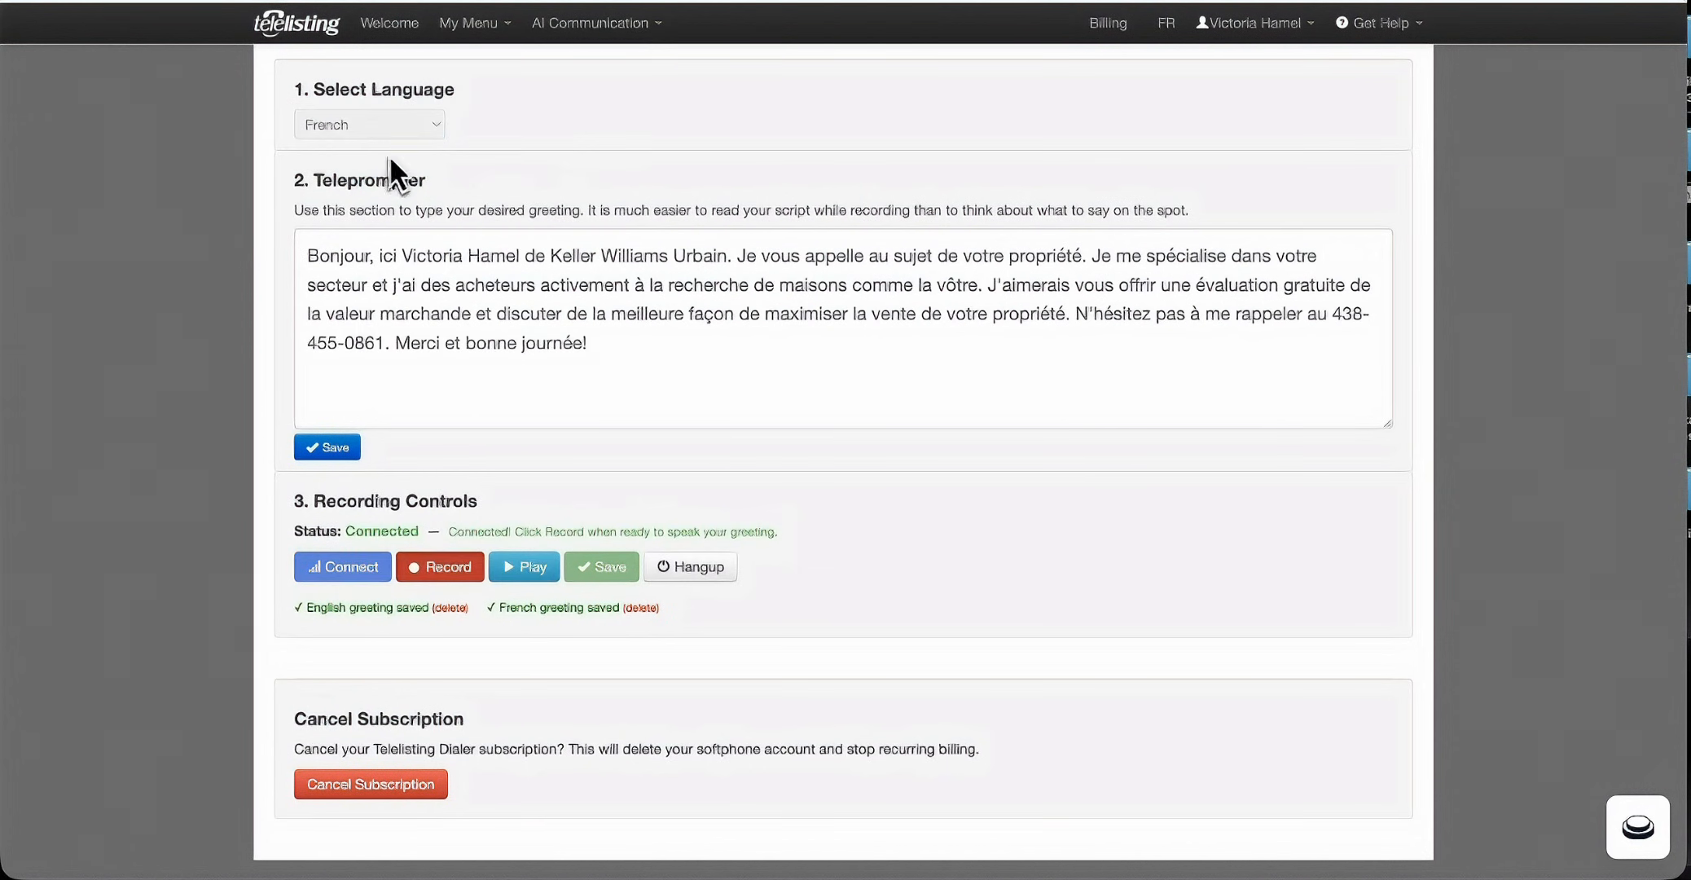
click(431, 576)
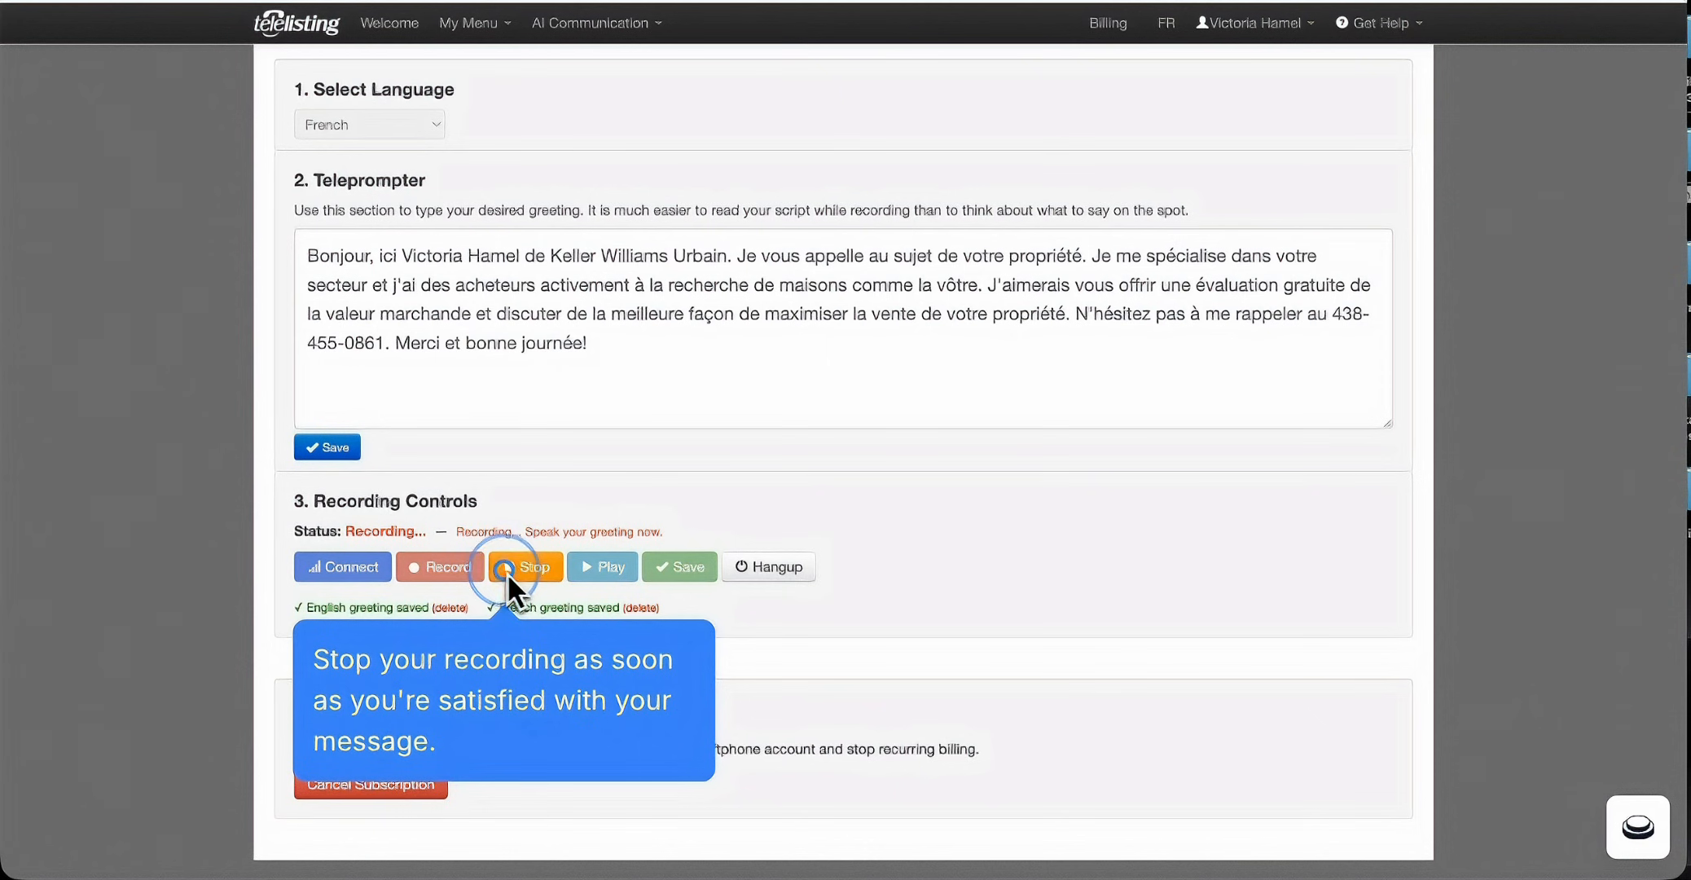
click(508, 570)
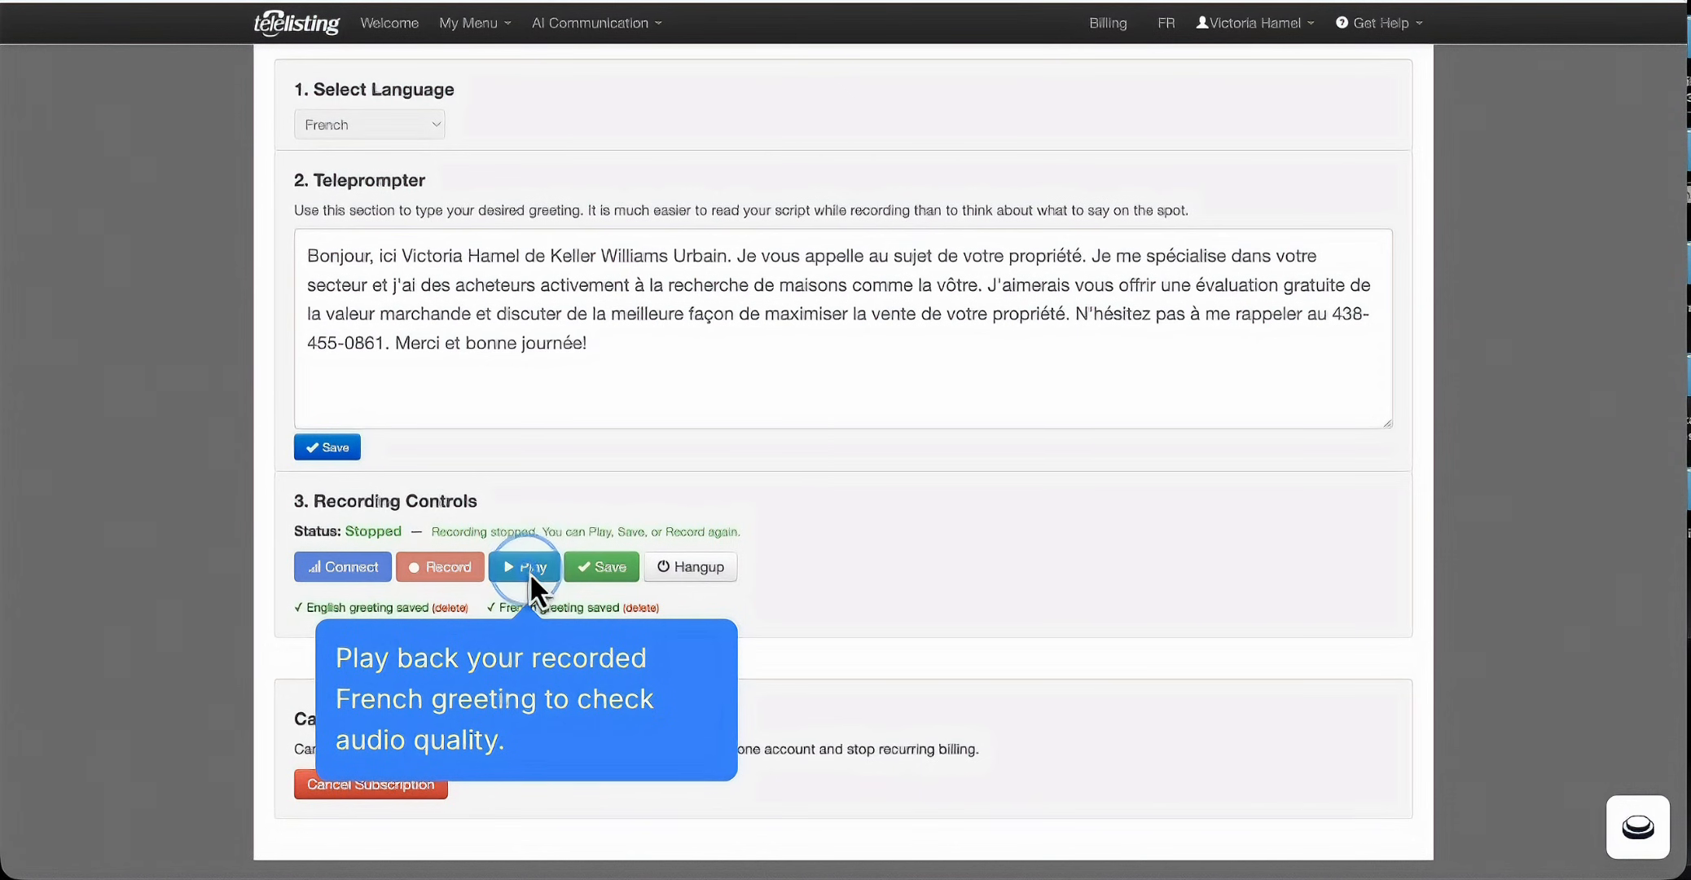
click(529, 572)
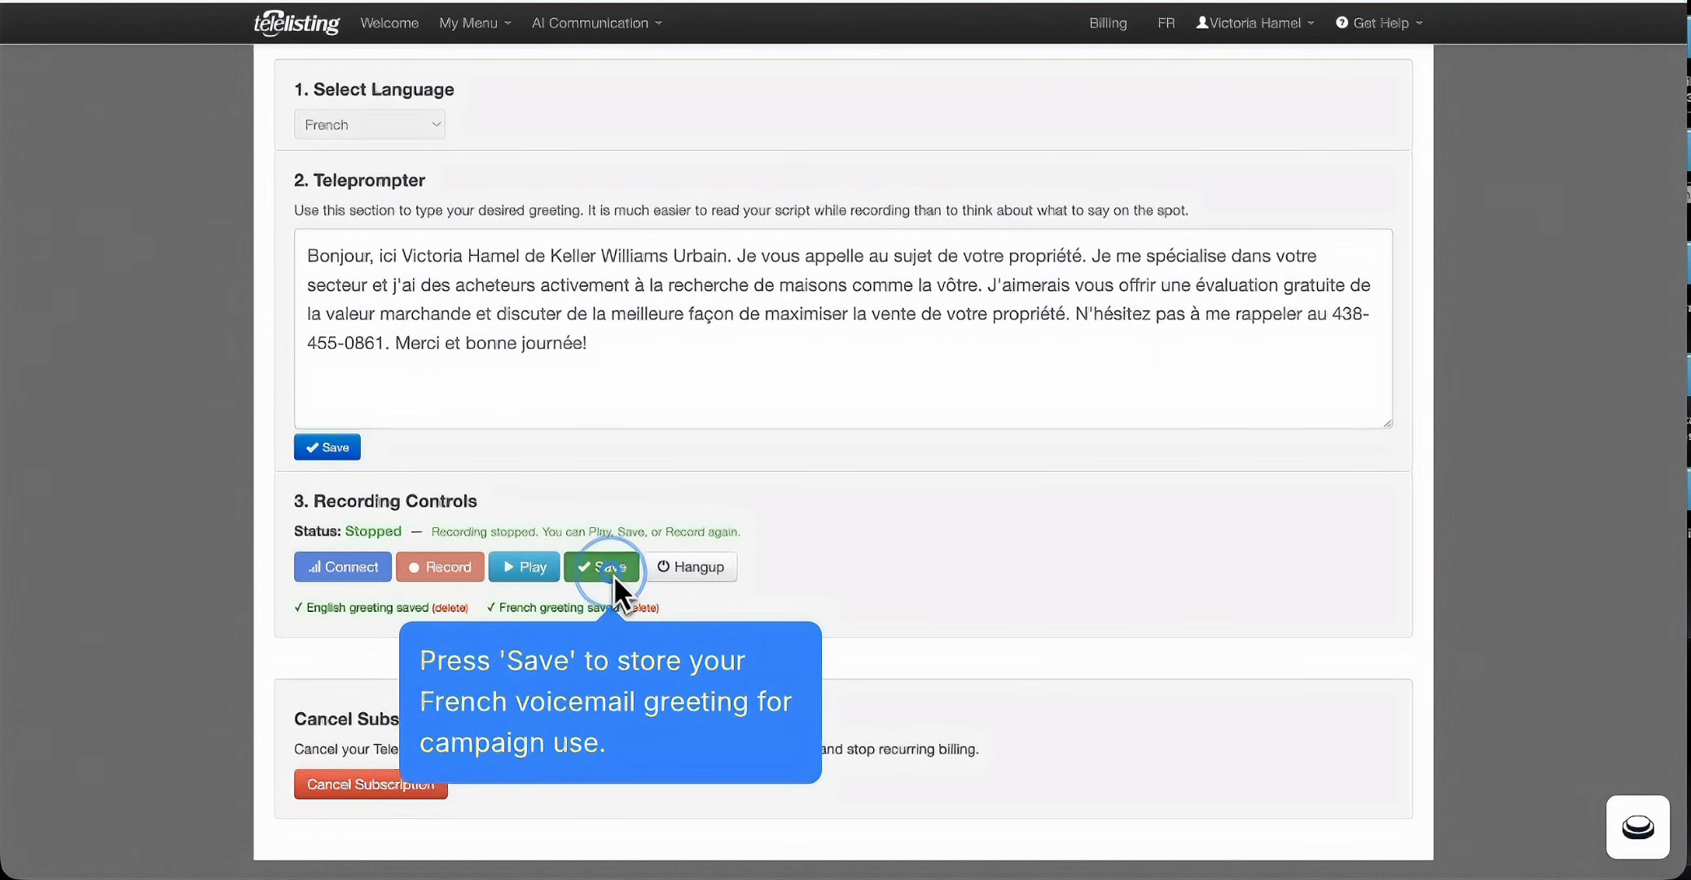
click(613, 570)
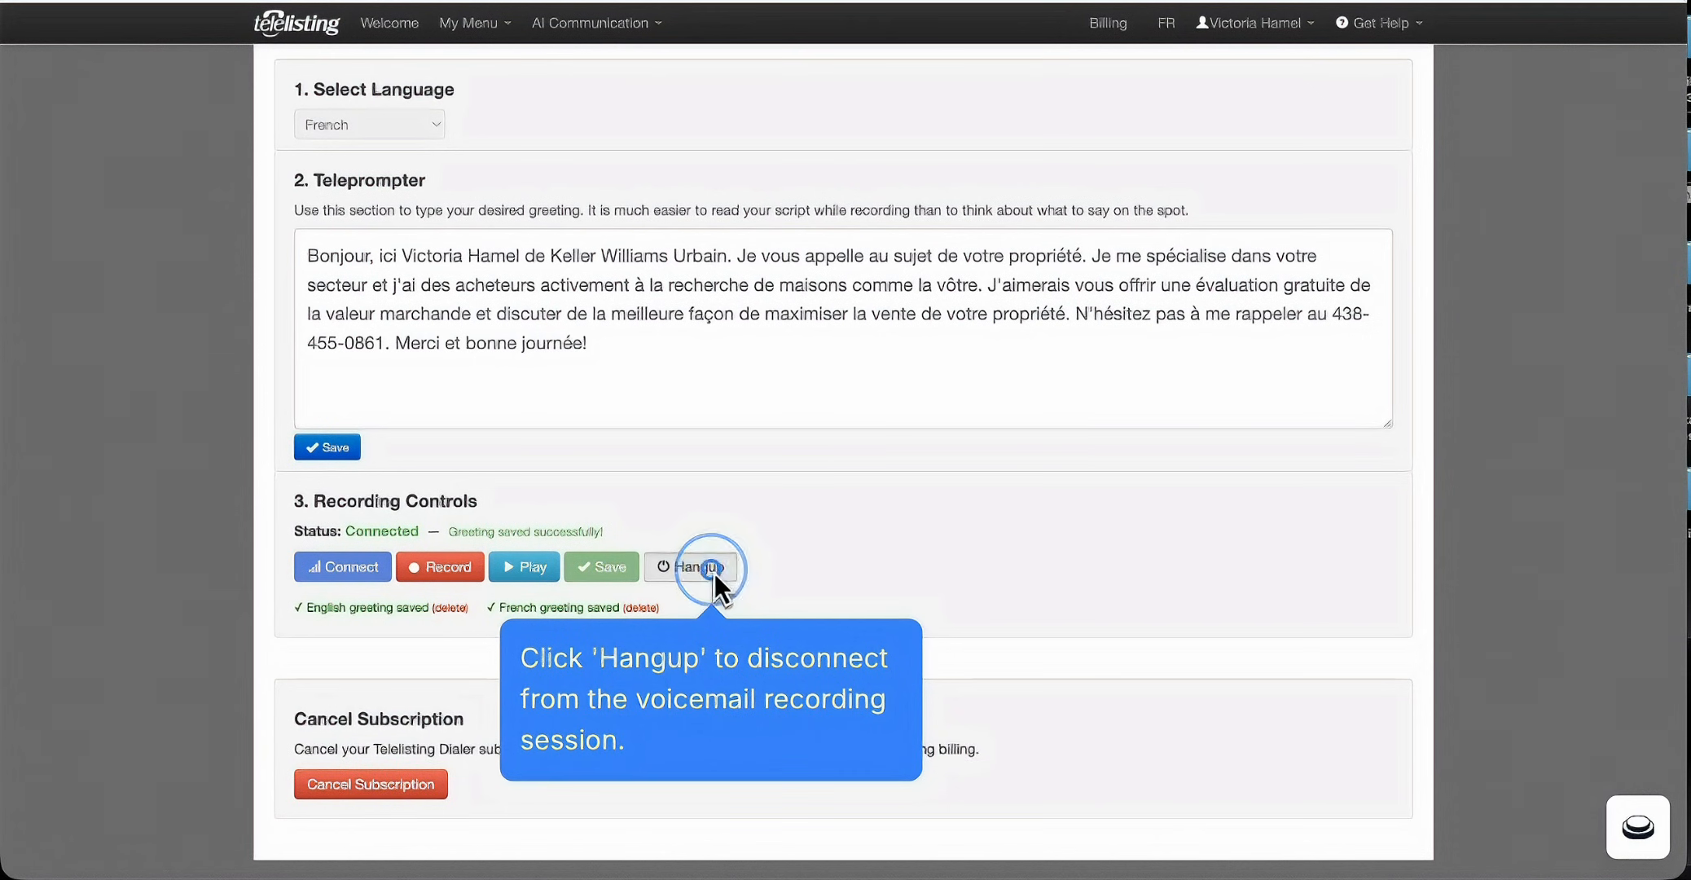
click(713, 572)
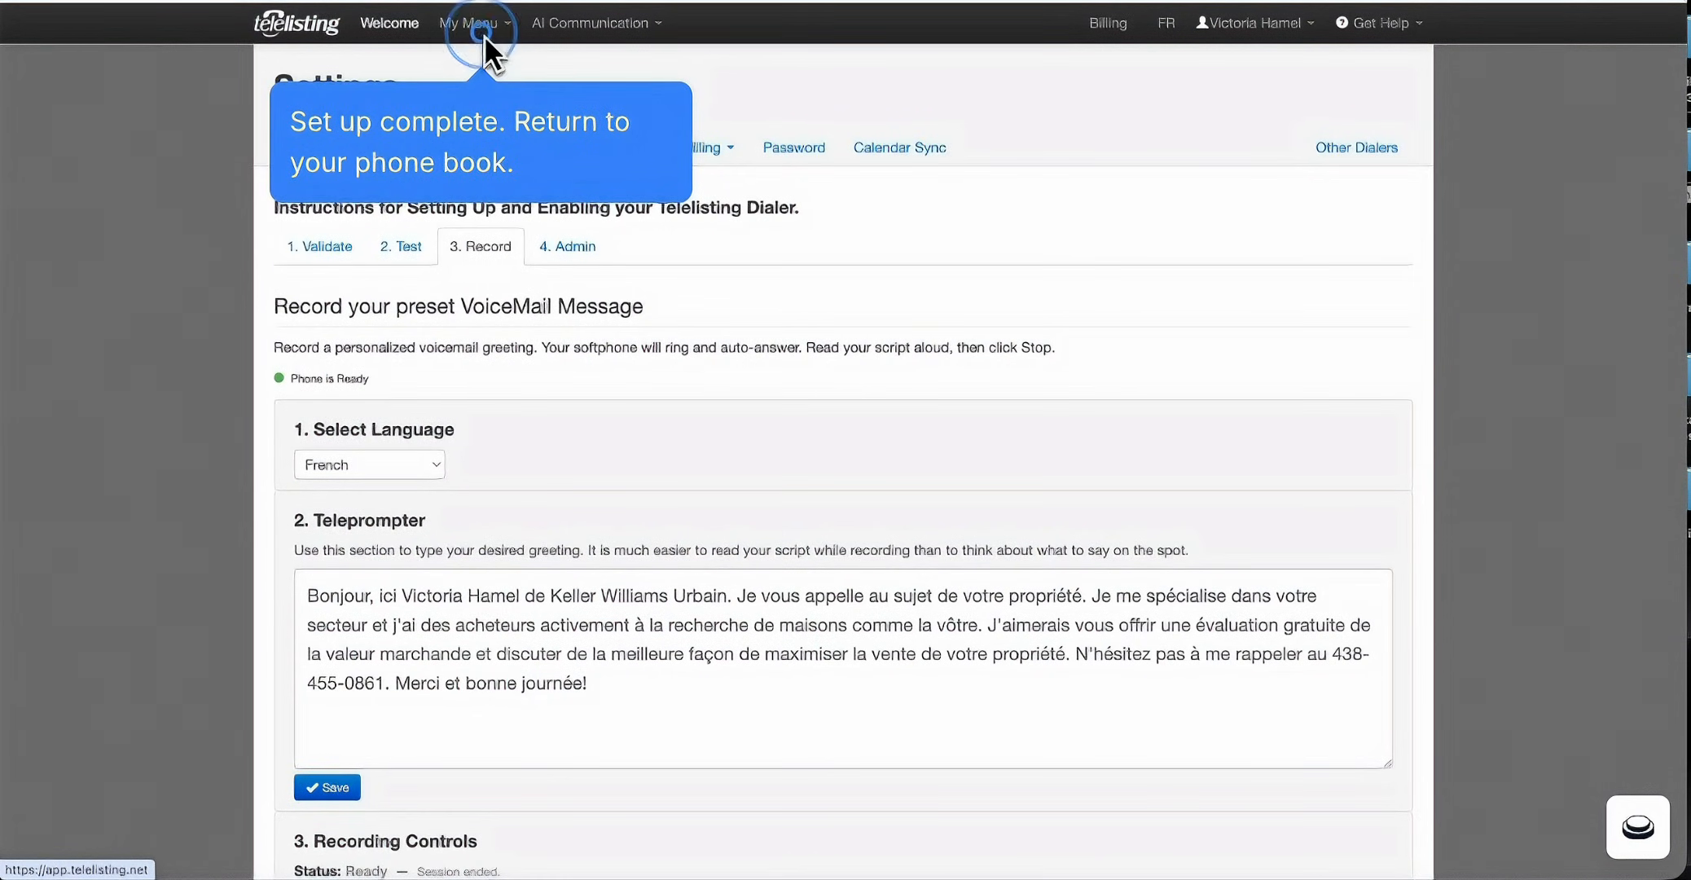
- Return to the phonebook's map search, select the listed contacts, and send only the selected ones to the Auto Dialer
click(484, 33)
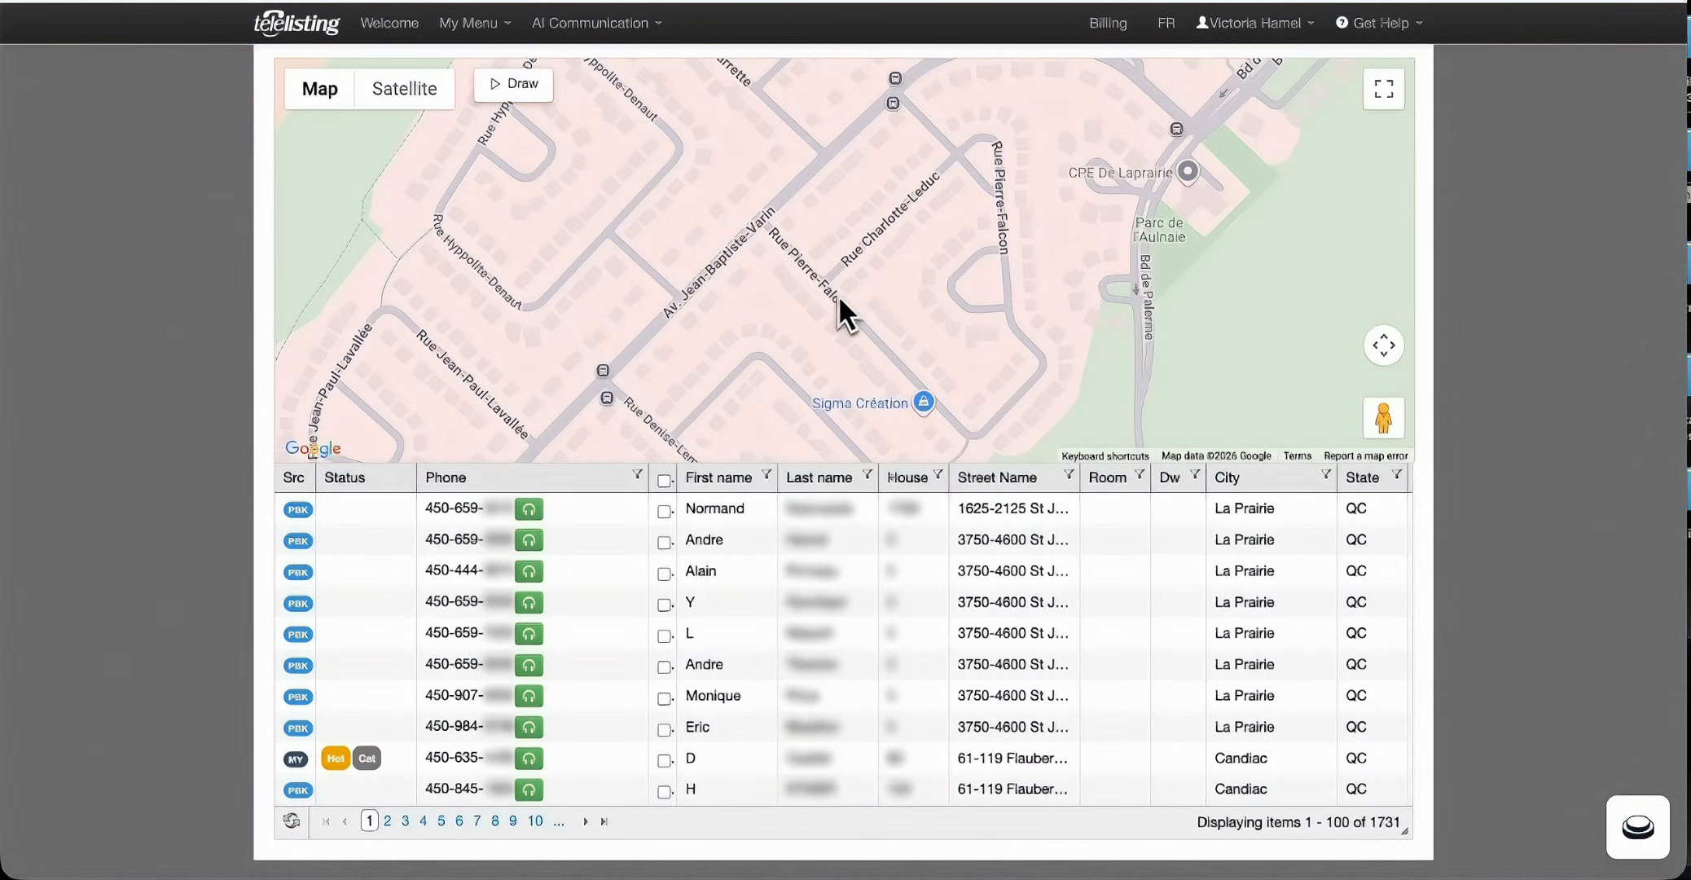
click(836, 292)
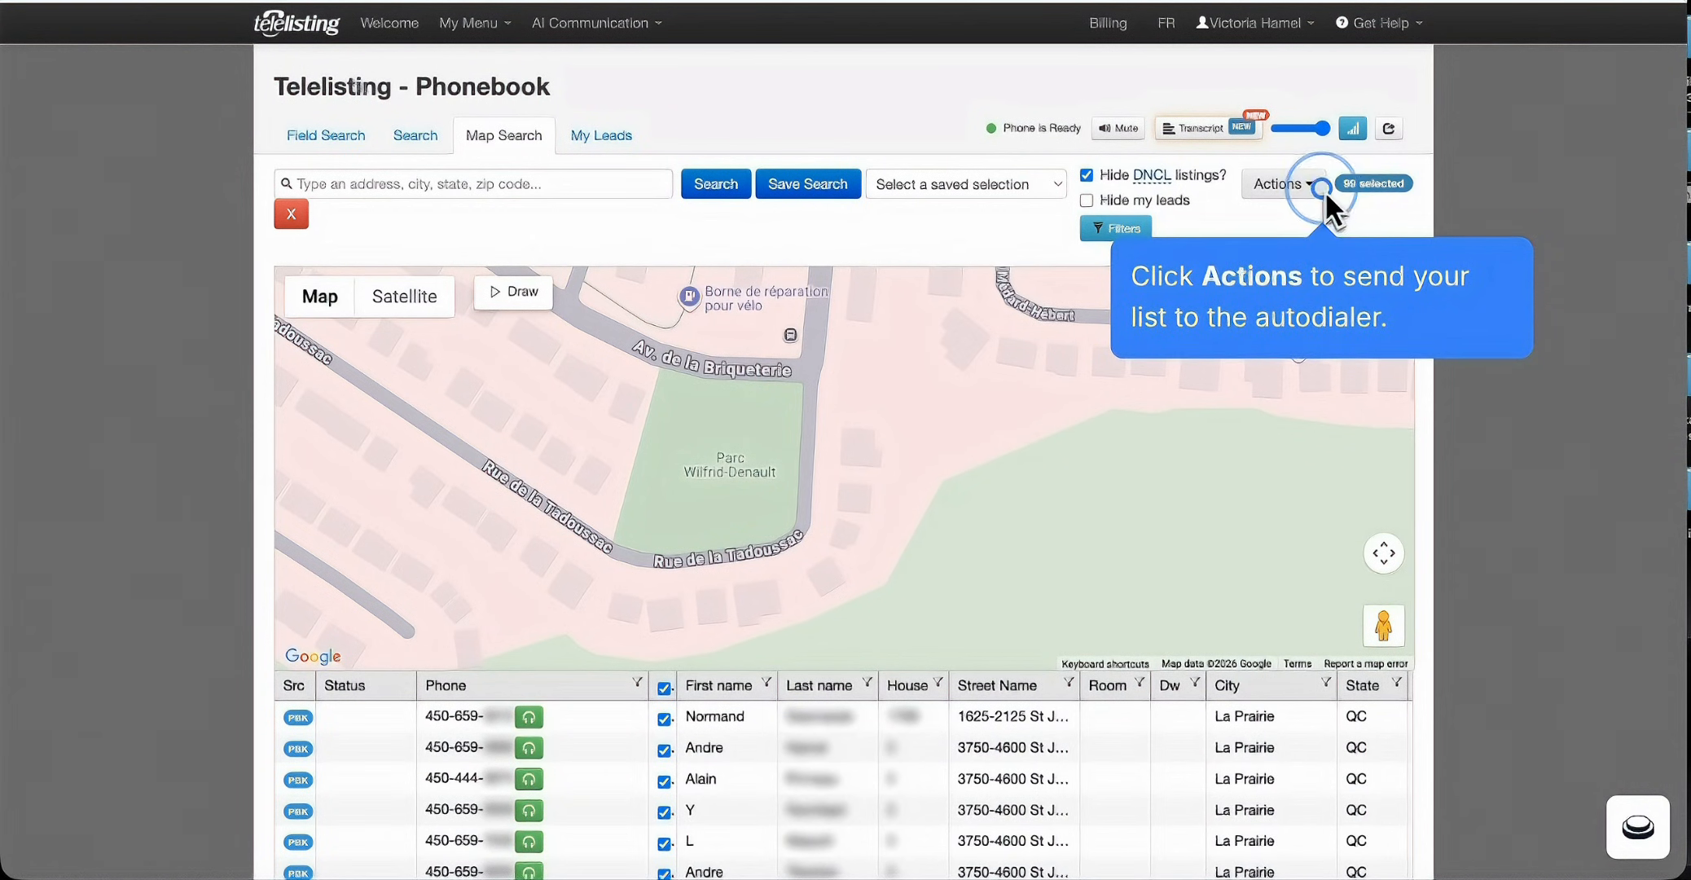
click(1326, 191)
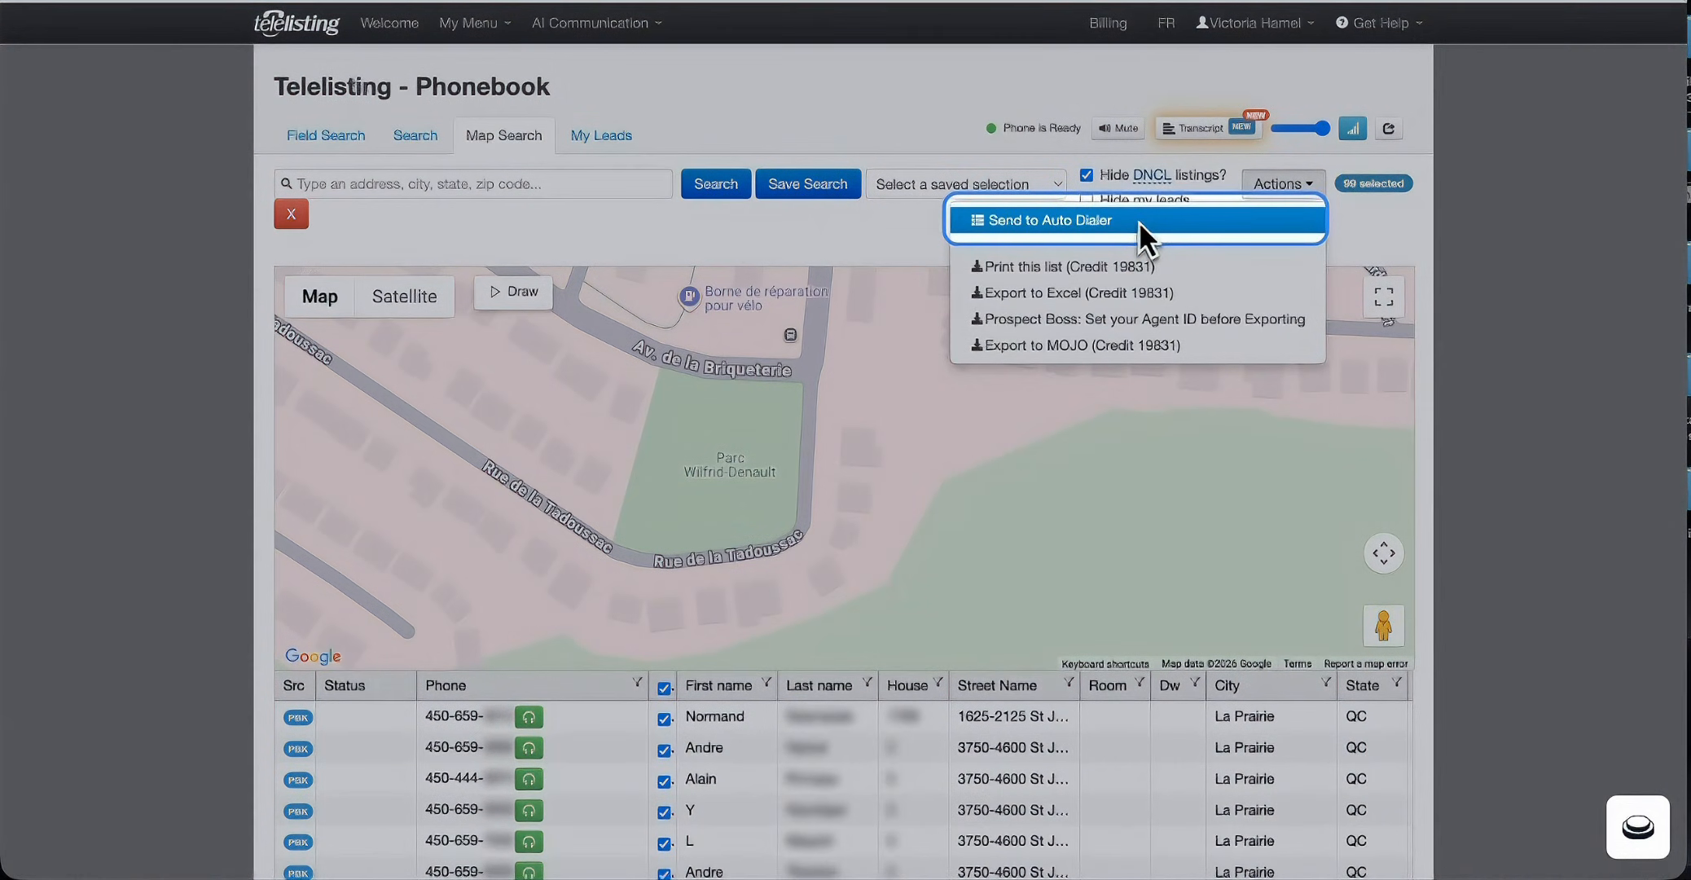
click(1139, 220)
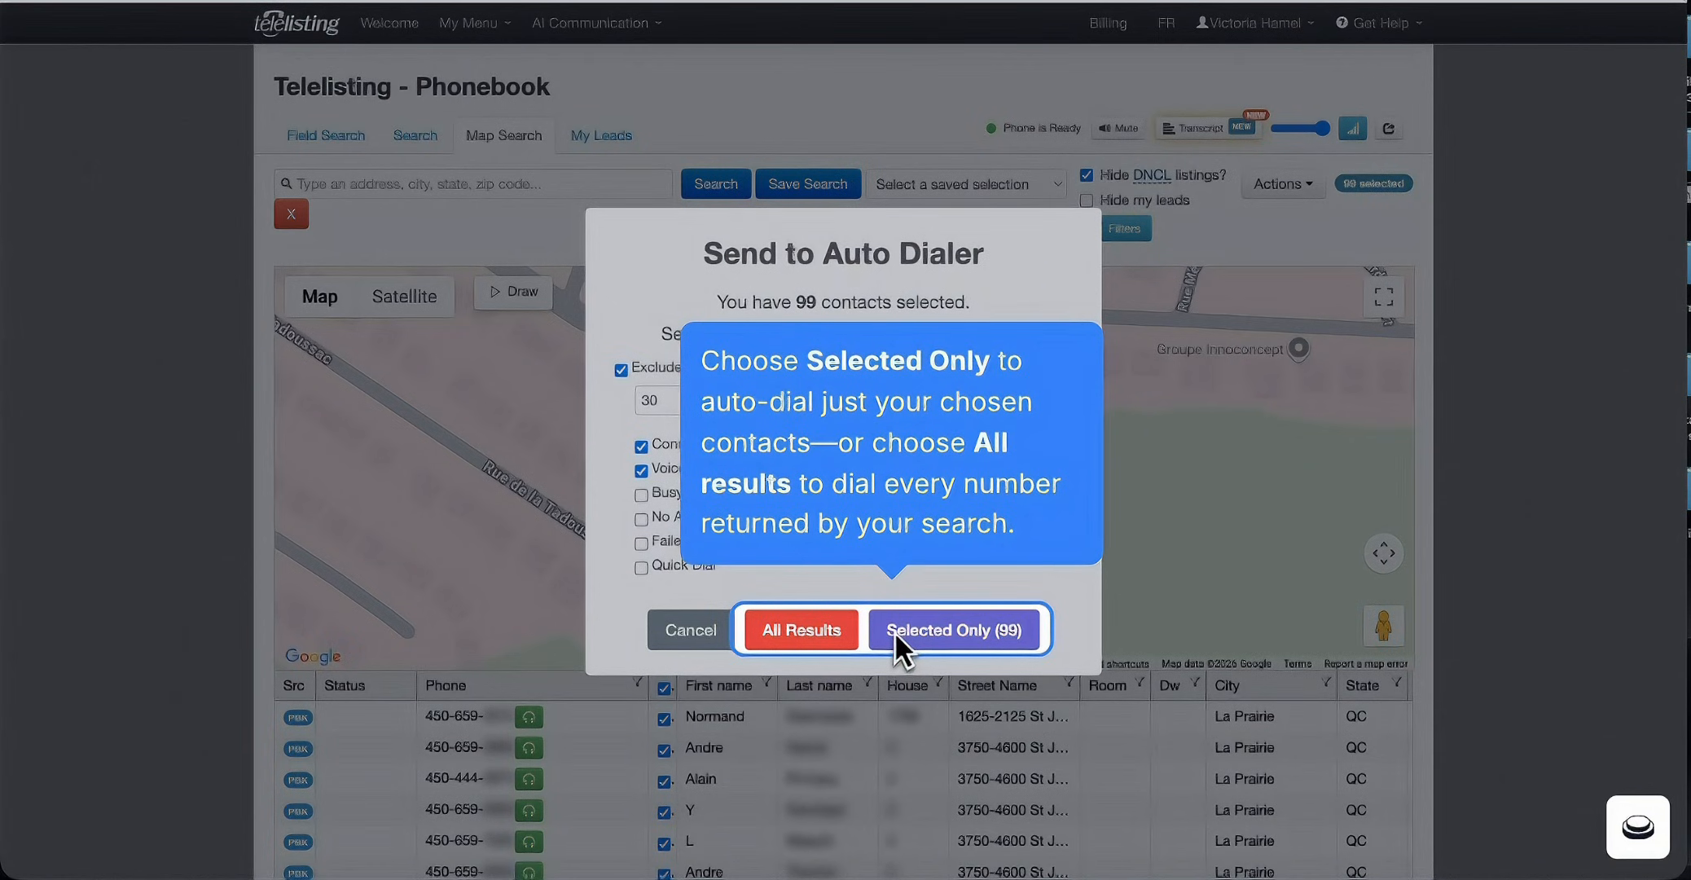
click(894, 631)
- Create a new English campaign labelled "Open House" from the sent contacts and go to the Auto Dialer
click(754, 232)
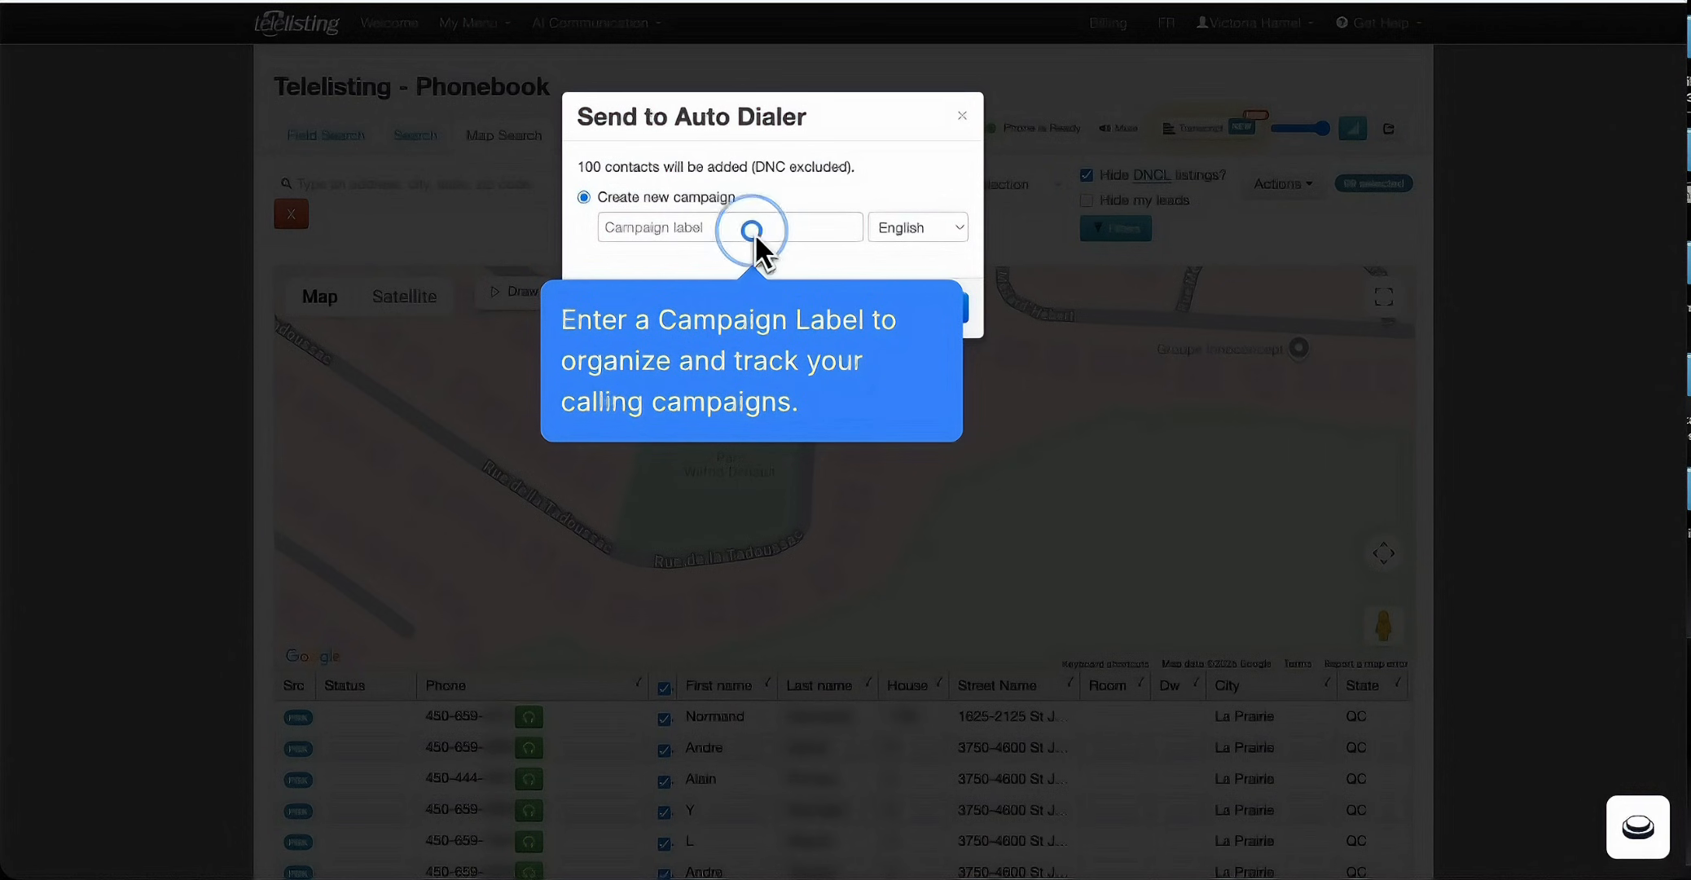
text(Open House)
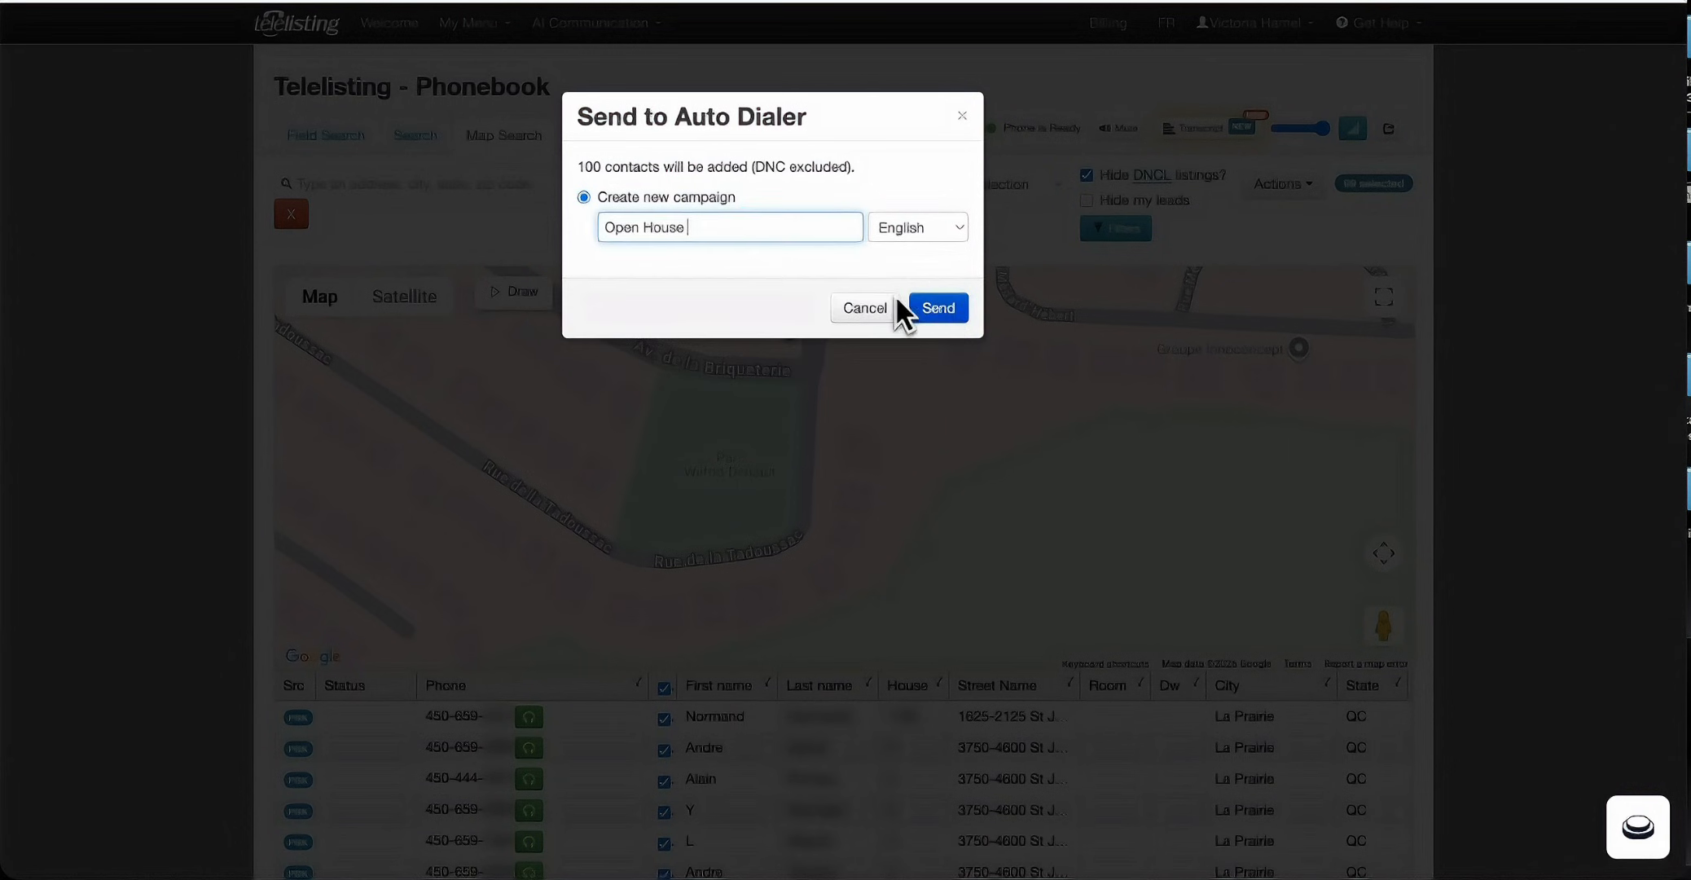
click(950, 307)
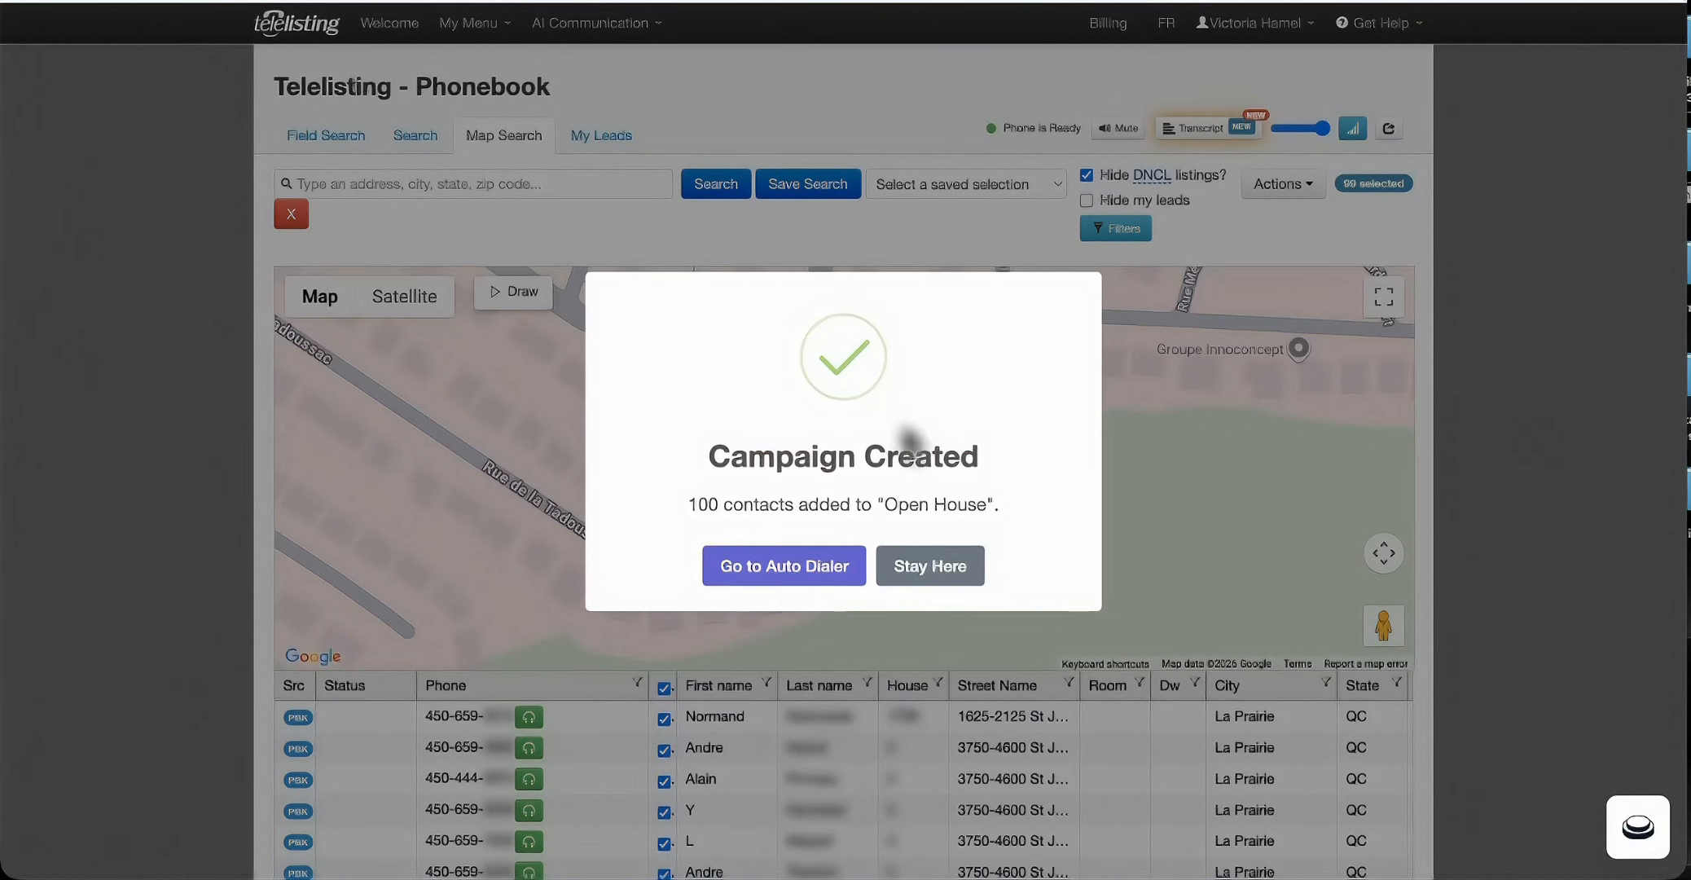
click(784, 568)
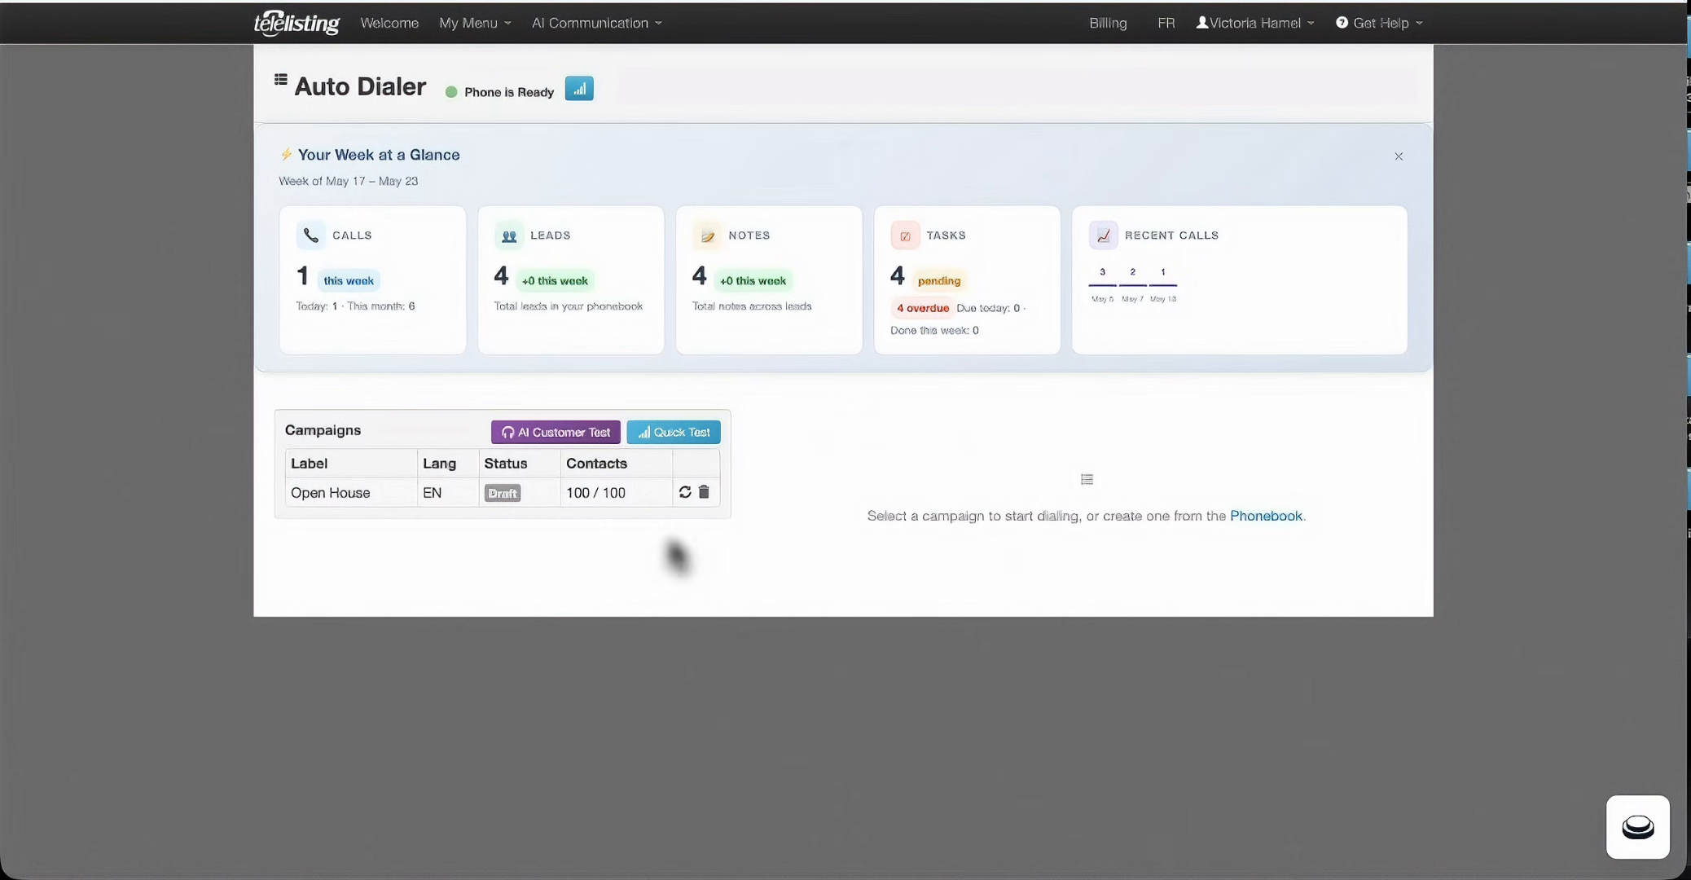
- Connect to the Open House campaign, turn on Transcript and Beep with 4 max rings, and start dialing
click(395, 495)
click(769, 583)
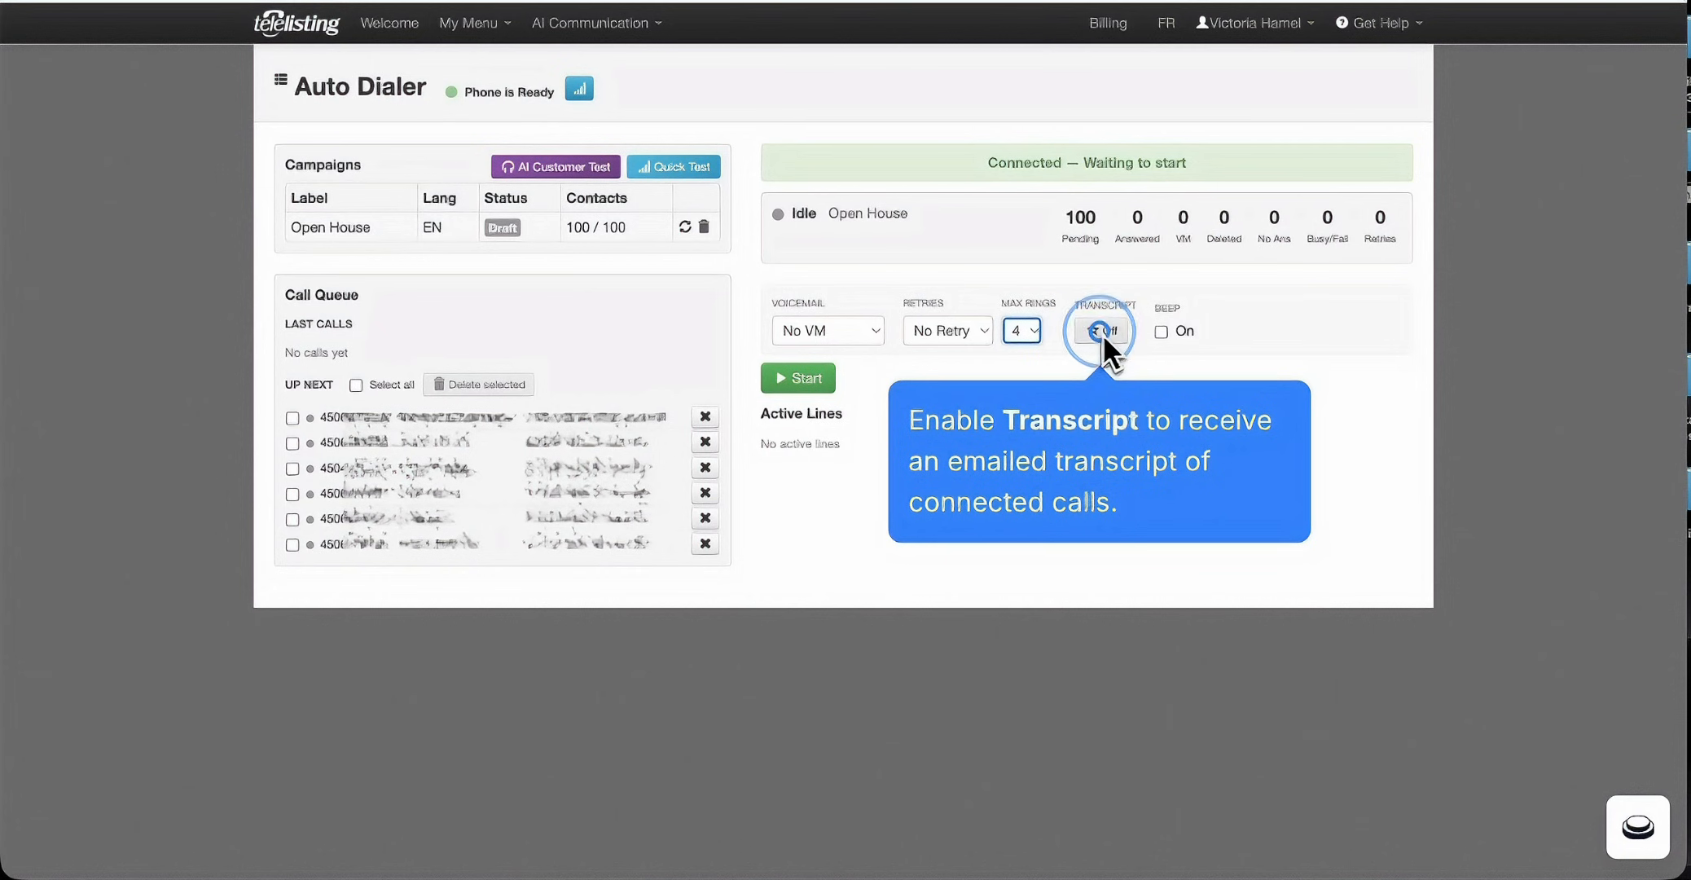
click(1102, 333)
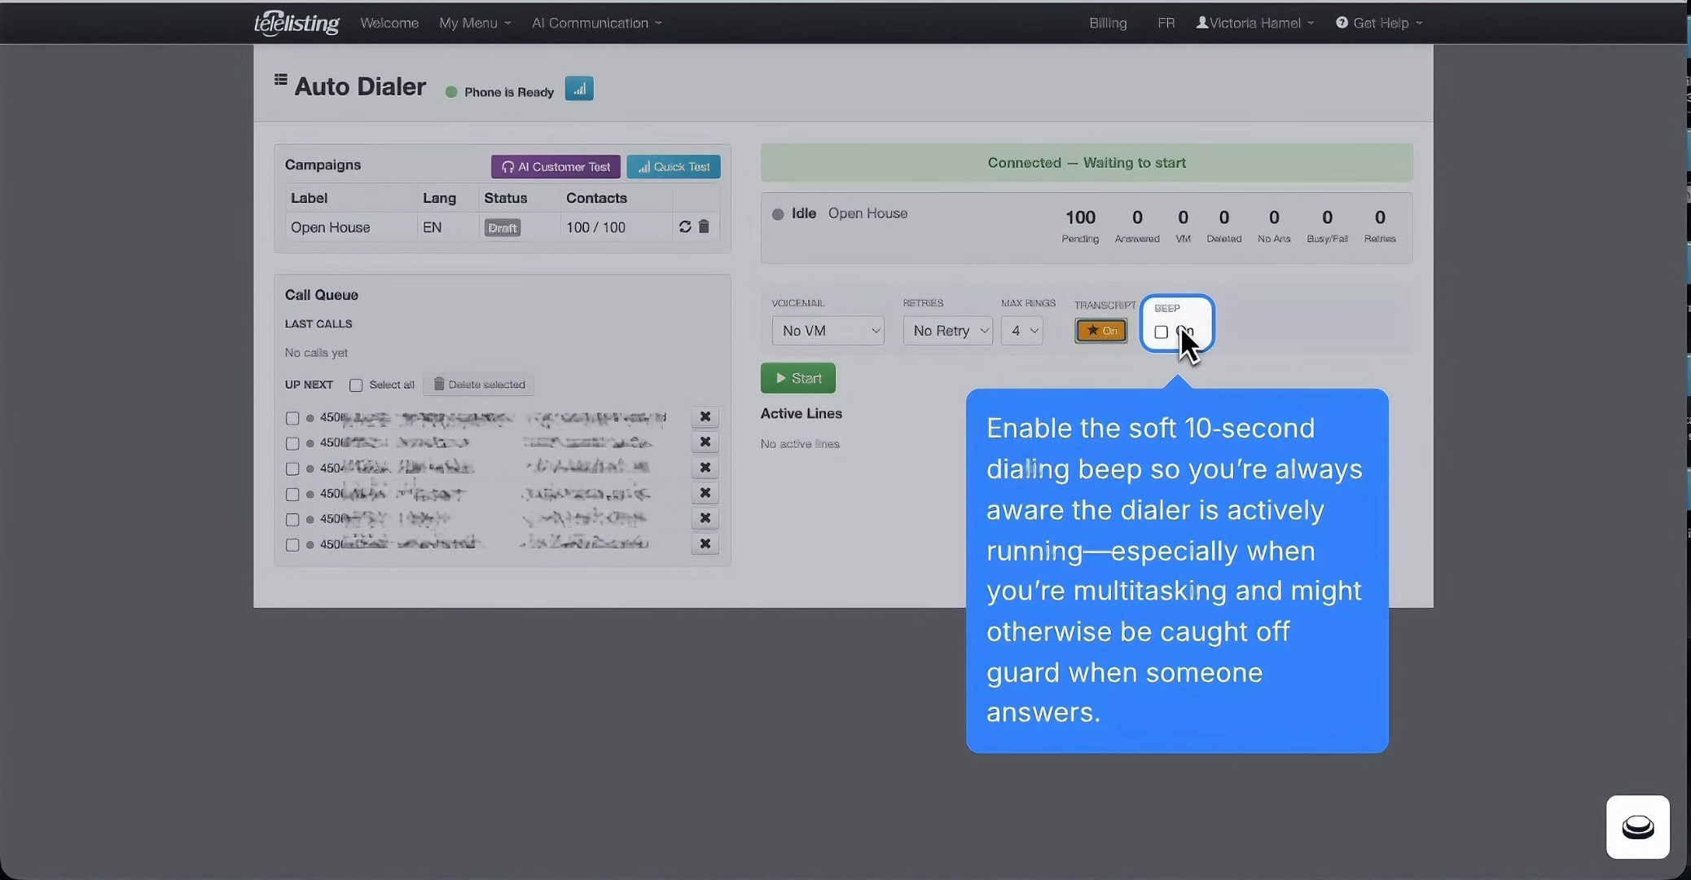
click(1180, 327)
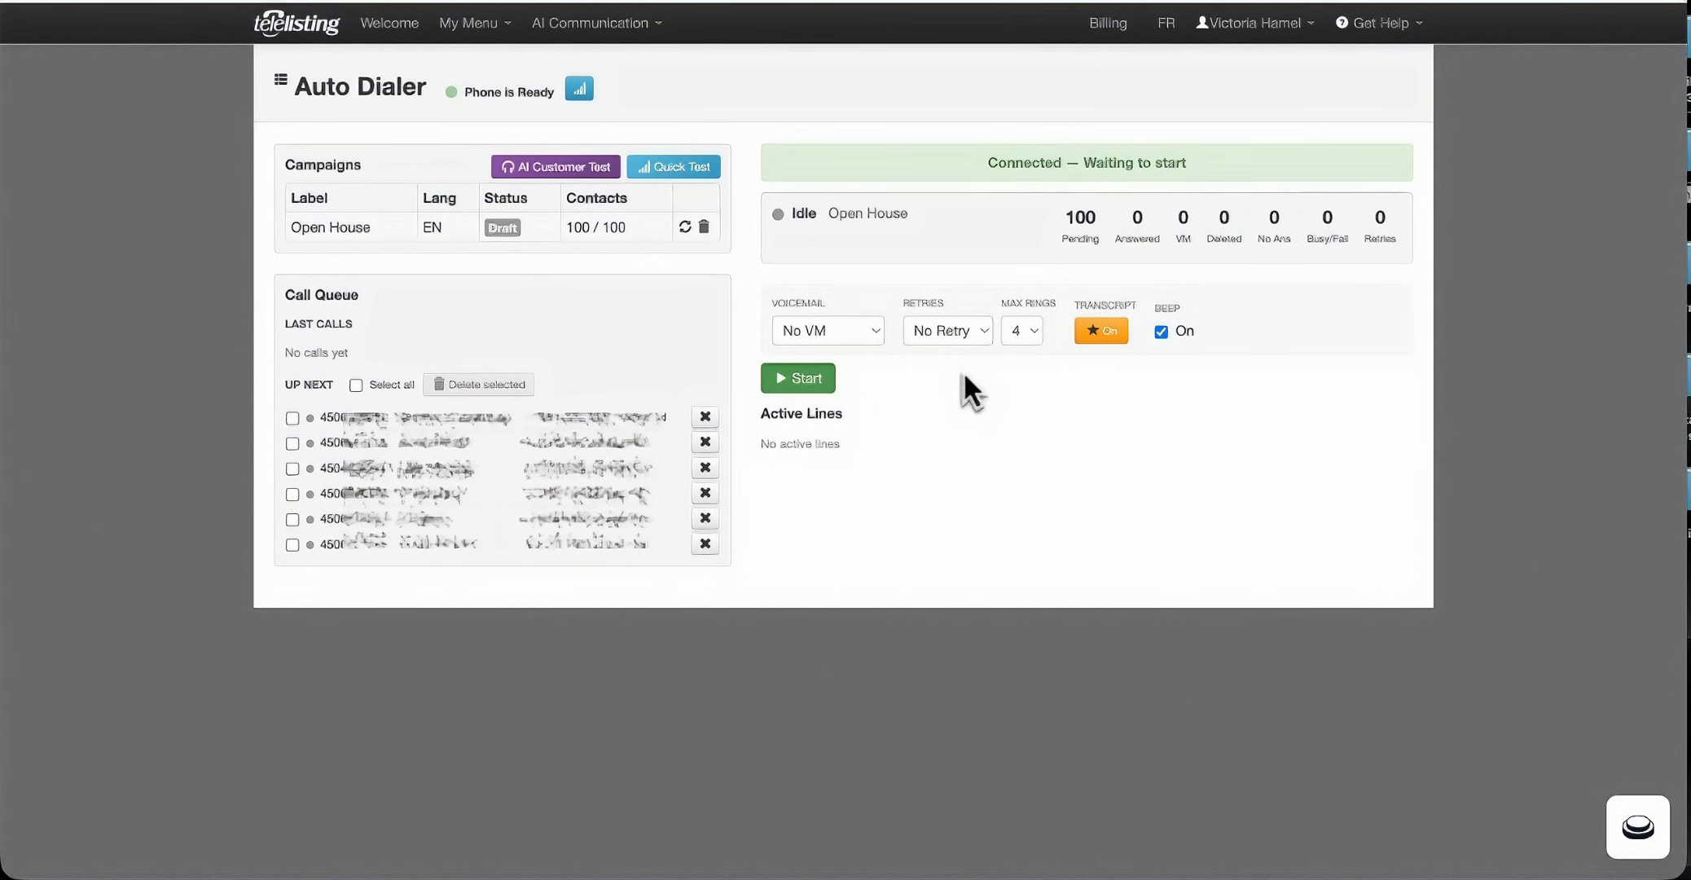
click(810, 386)
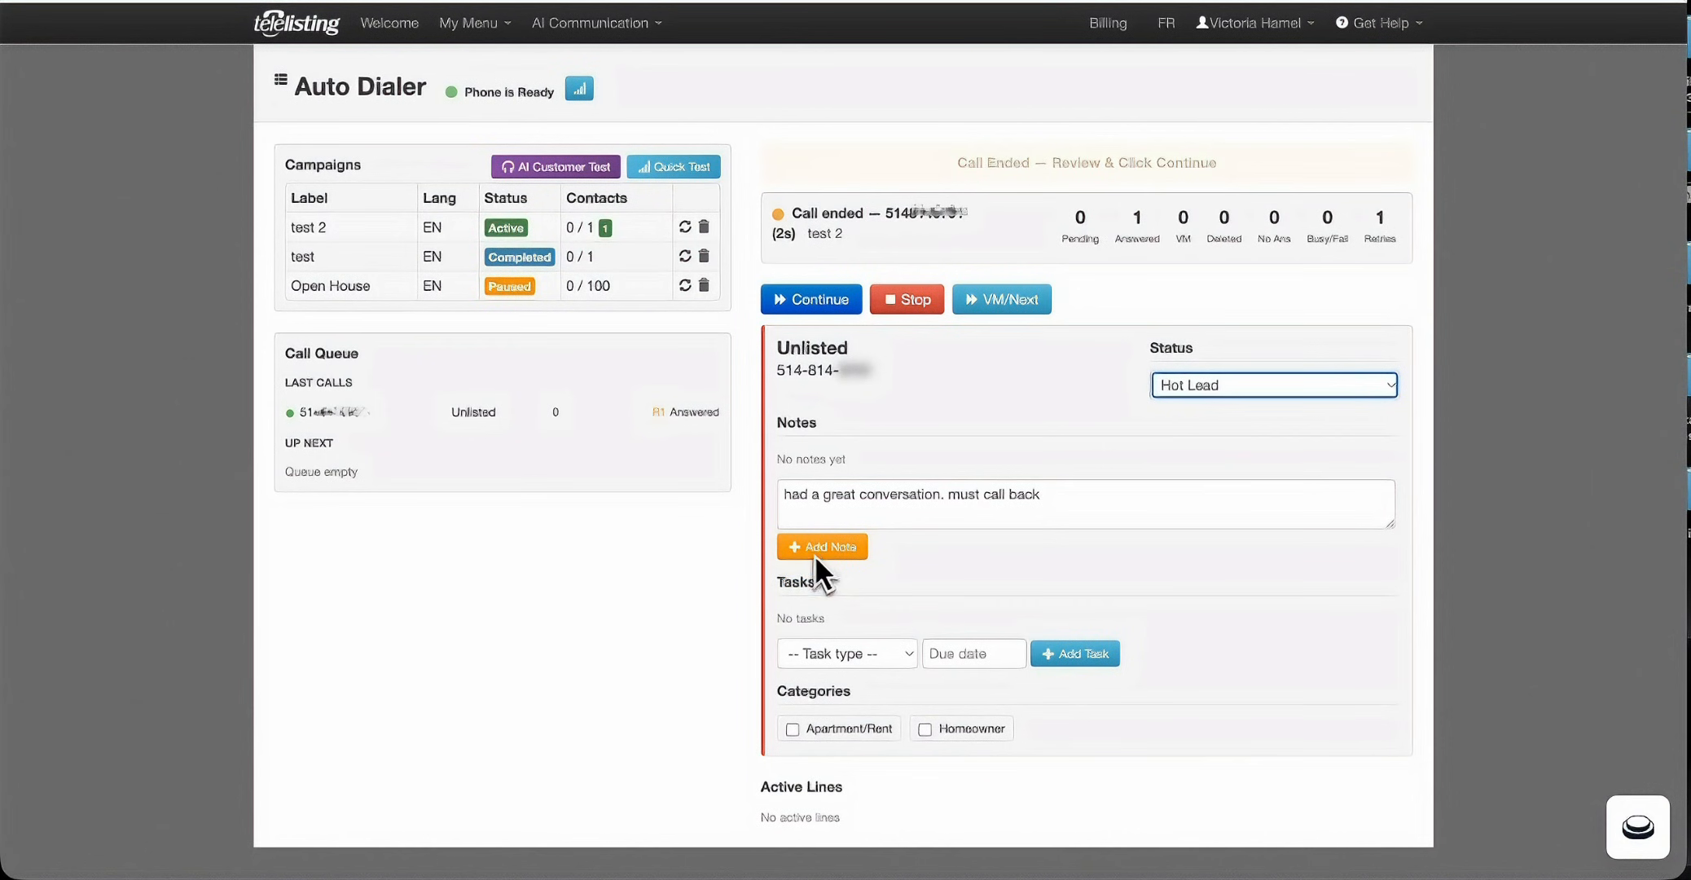
- Add the note "had a great conversation. must call back" to the Hot Lead contact of the ended call
click(816, 548)
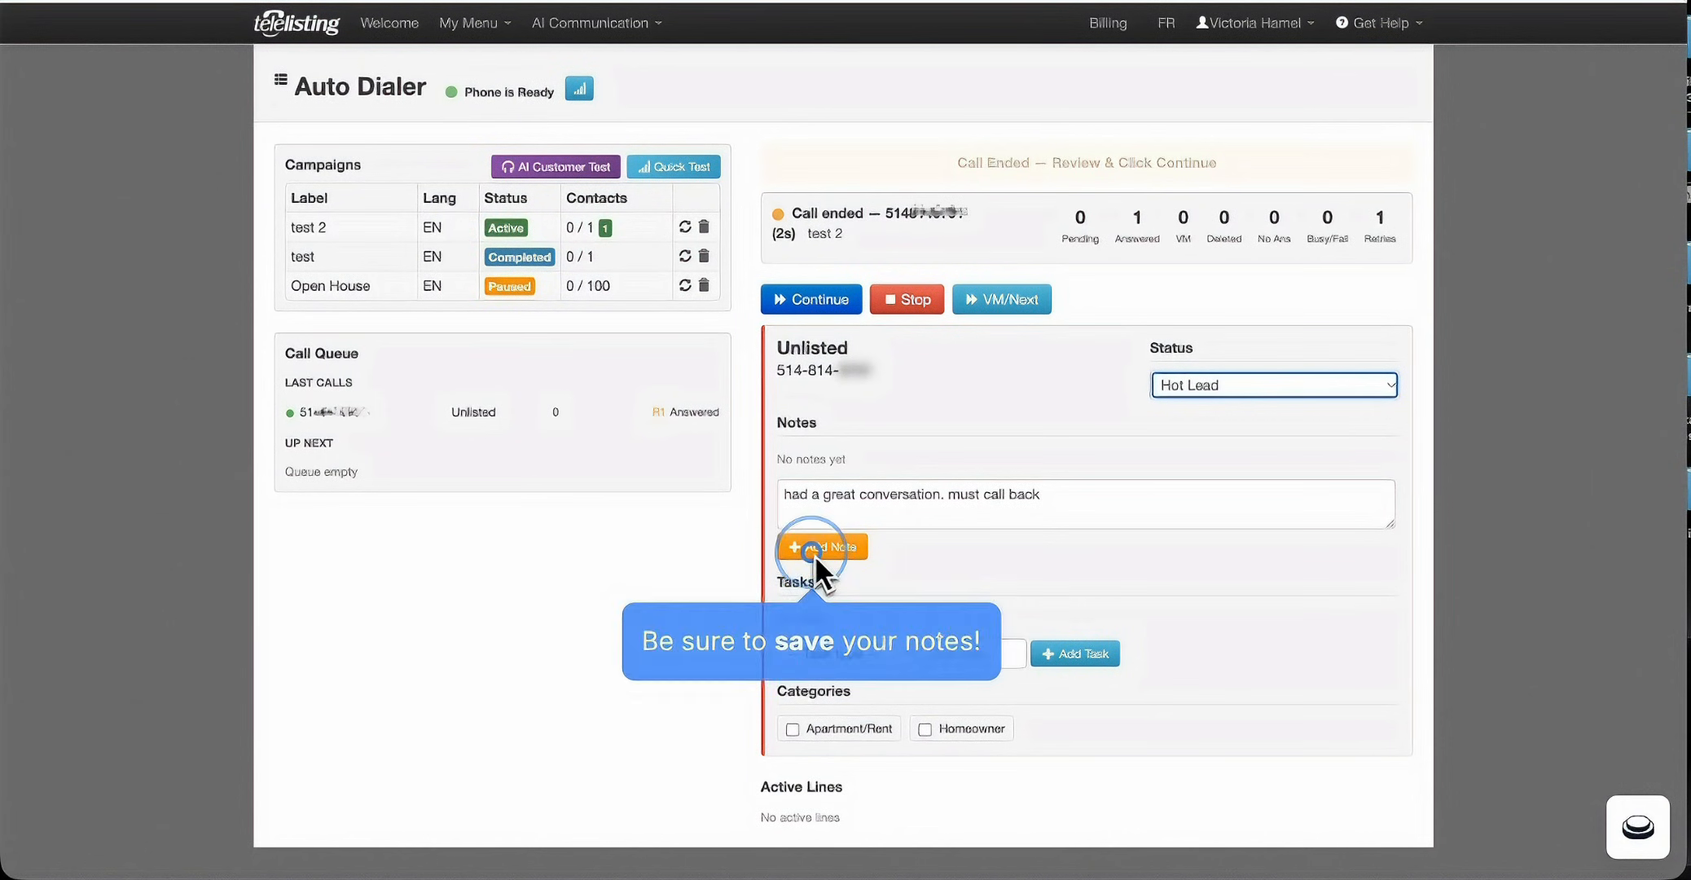